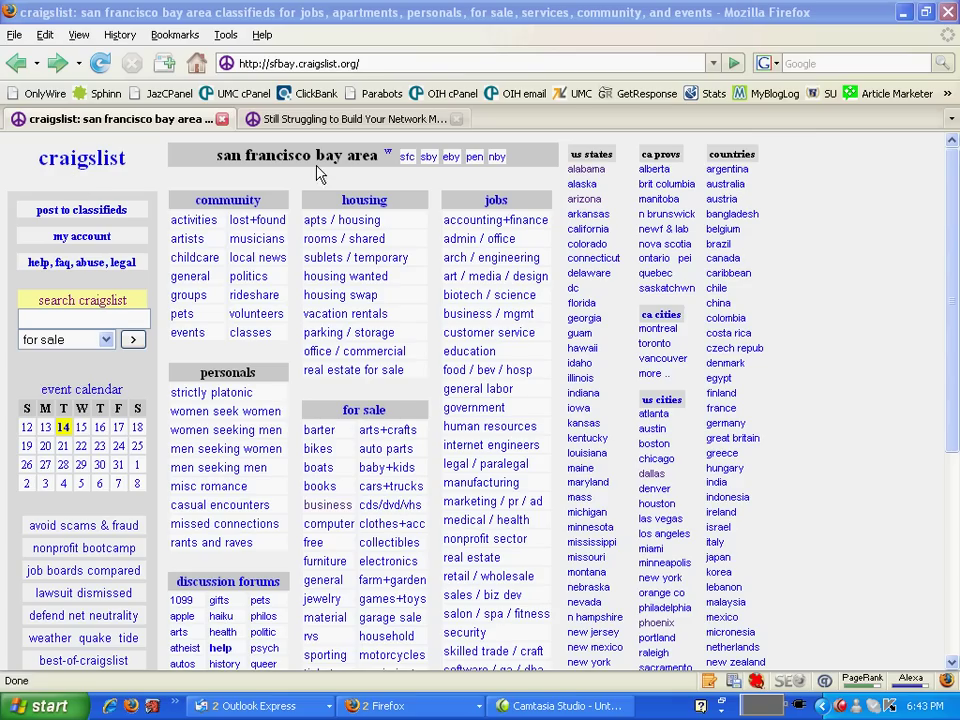
- Examine the San Francisco Bay Area craigslist home page, highlighting its city heading, and check the page's PageRank
left_click_drag(377, 158, 210, 170)
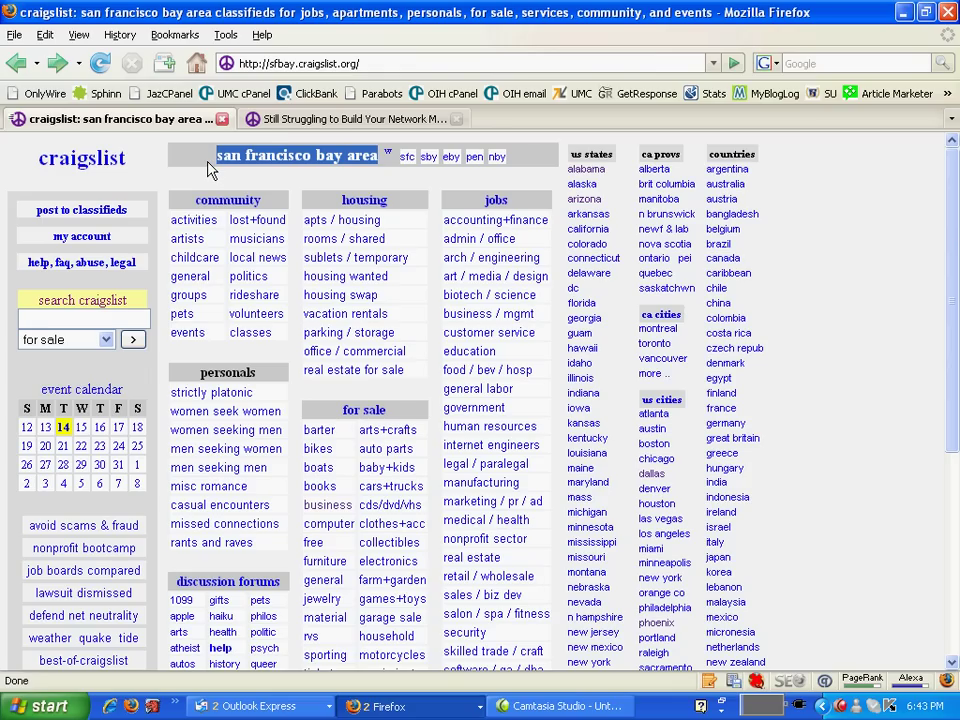
left_click(210, 170)
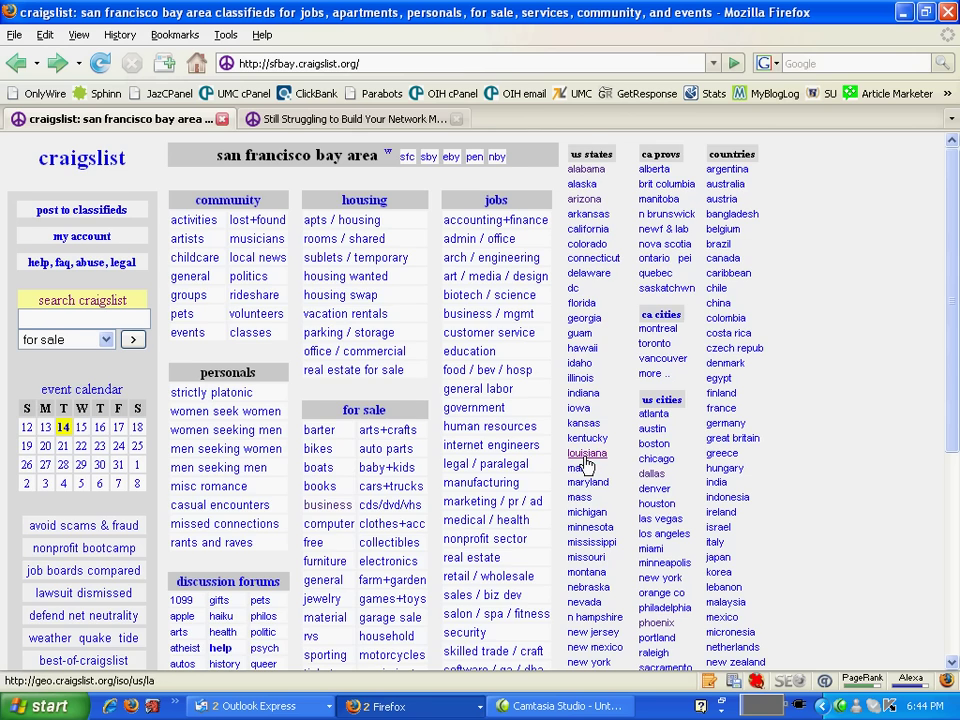
scroll(590, 474, "down", 3)
scroll(588, 470, "up", 3)
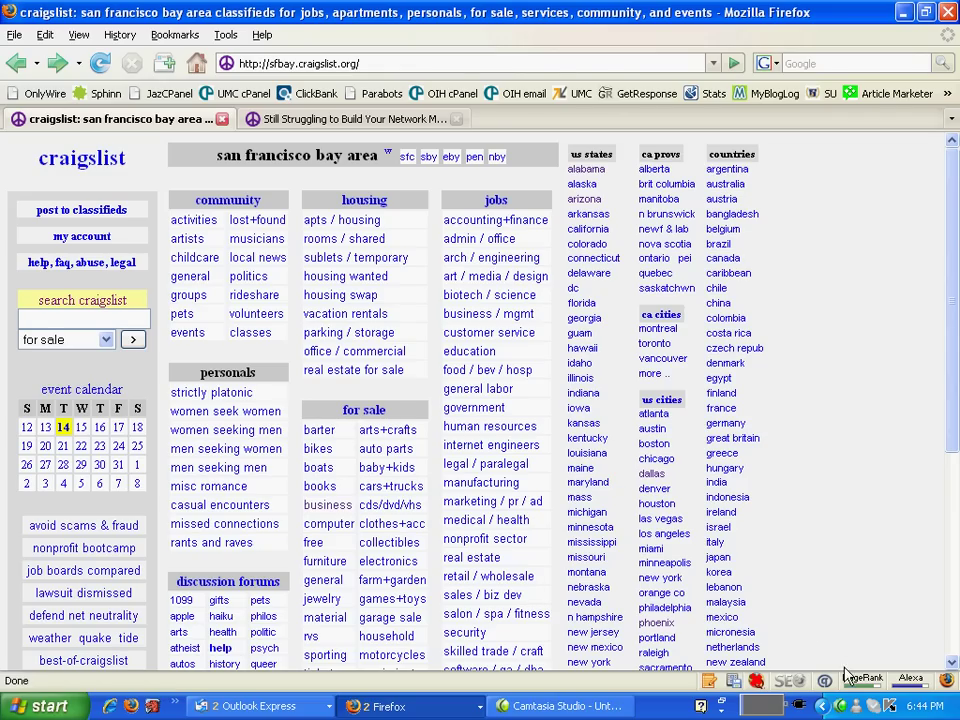
mouse_move(860, 686)
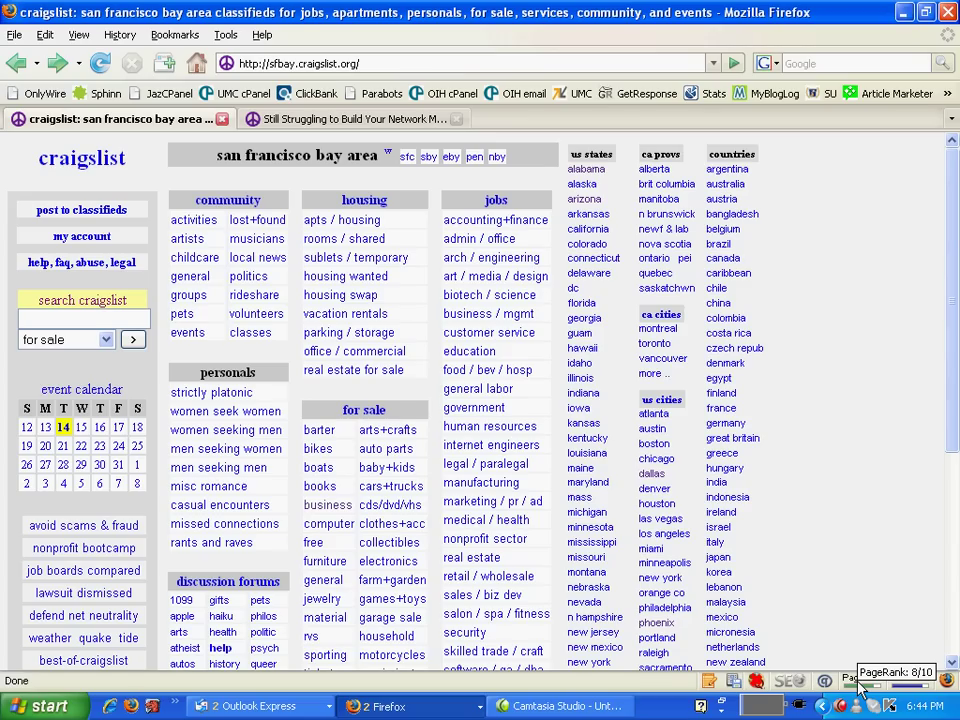
- Visit the Lexington site under Kentucky to check its PageRank, return to the San Francisco Bay Area home page and dismiss the Messenger notification
left_click(590, 441)
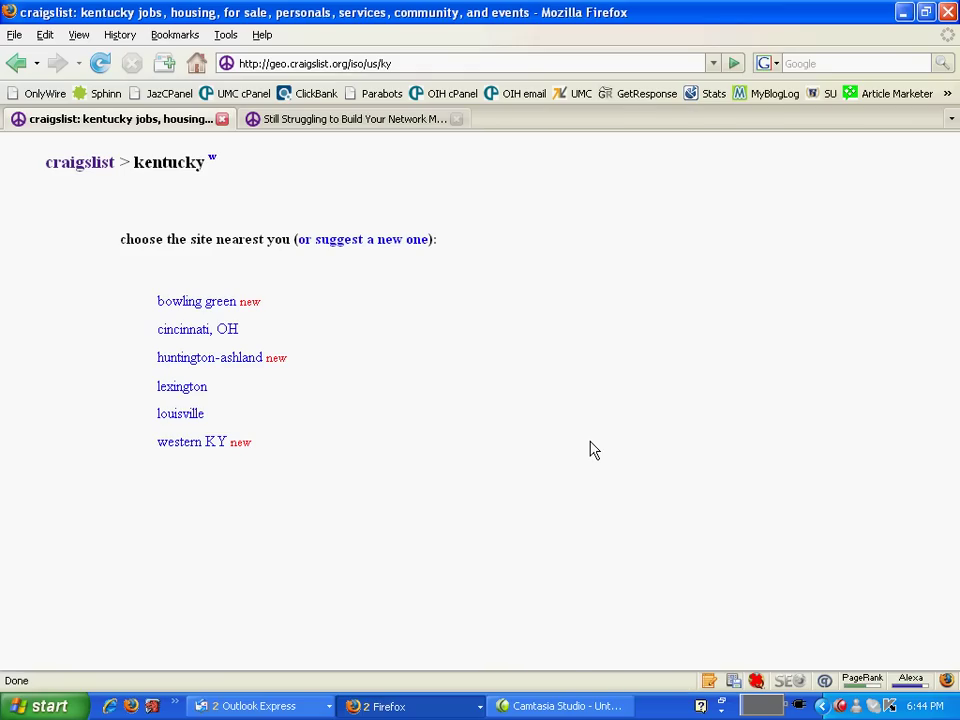
left_click(178, 390)
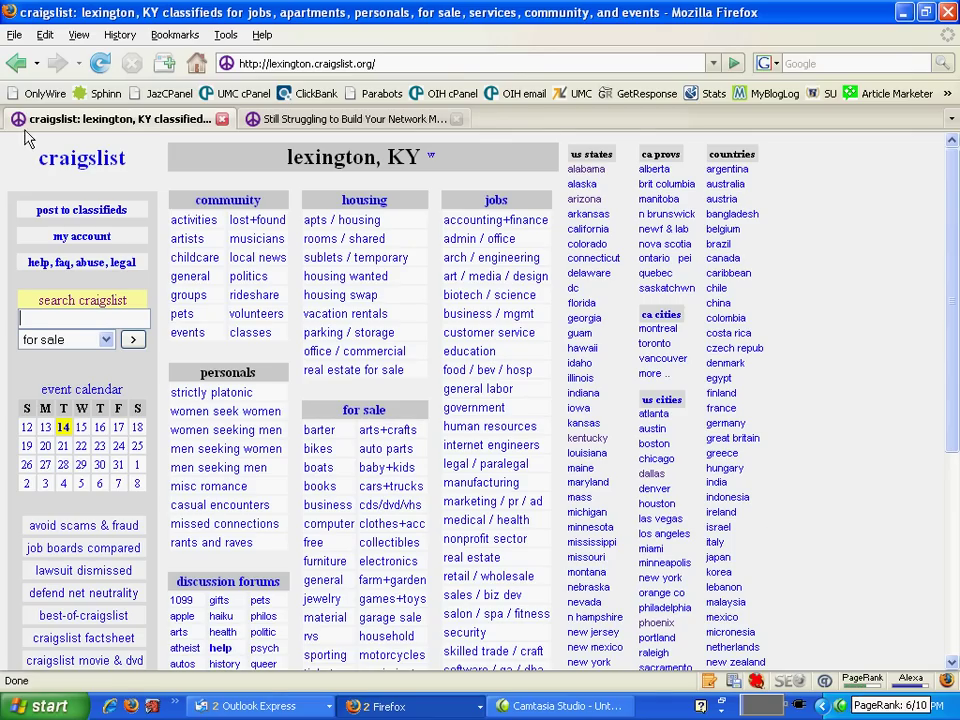
left_click(14, 66)
left_click(14, 66)
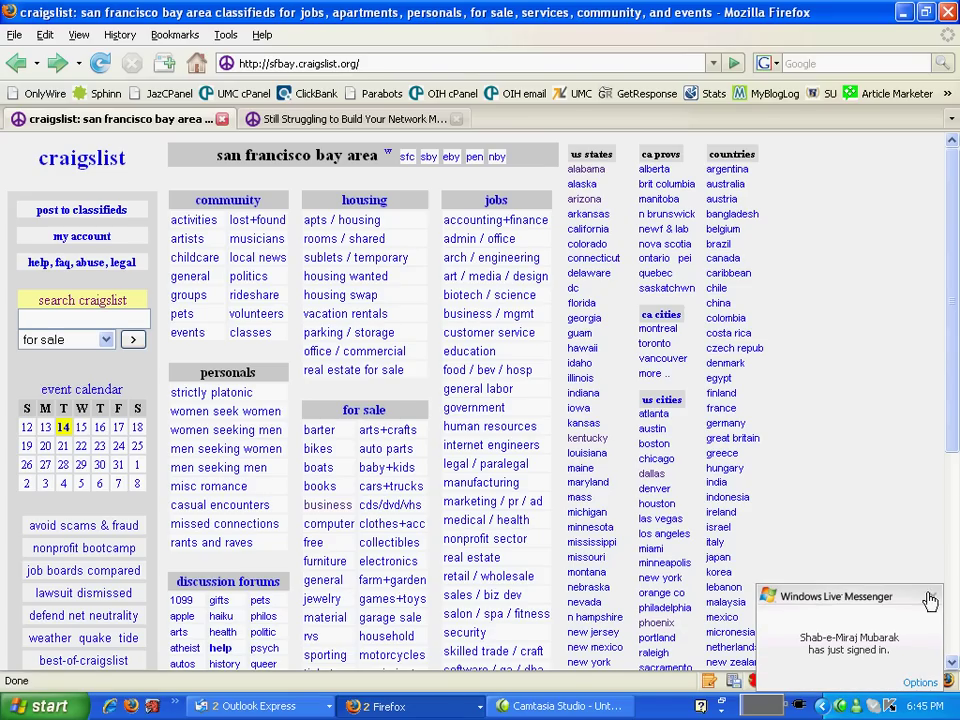
left_click(931, 596)
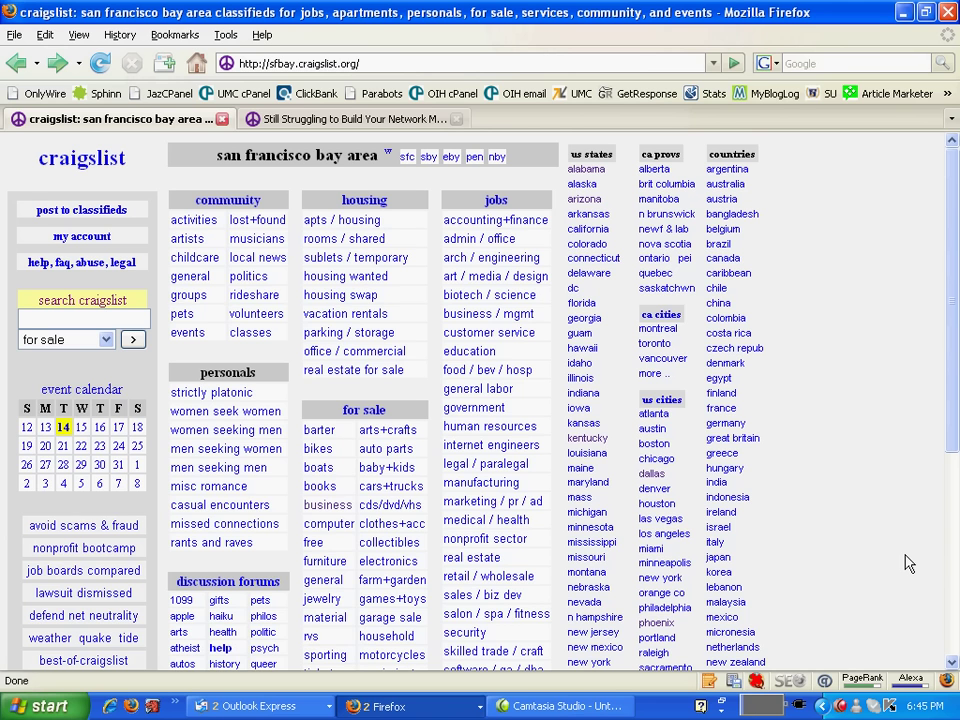
- Open the business category under for sale on the San Francisco Bay Area site and browse its latest listings
scroll(878, 548, "down", 2)
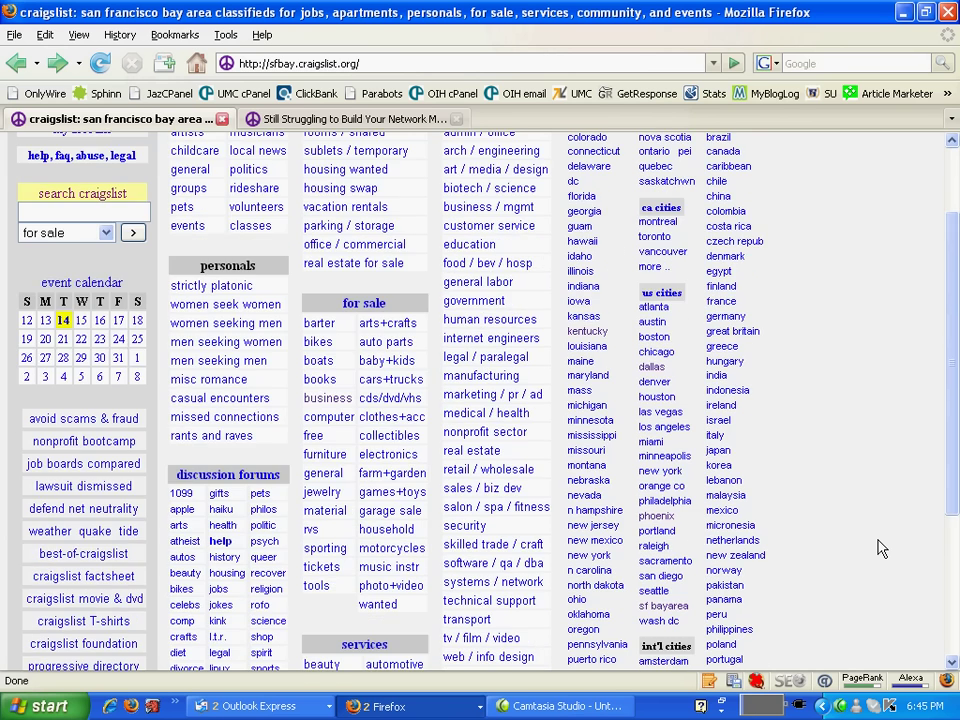
scroll(878, 548, "down", 3)
scroll(878, 548, "up", 5)
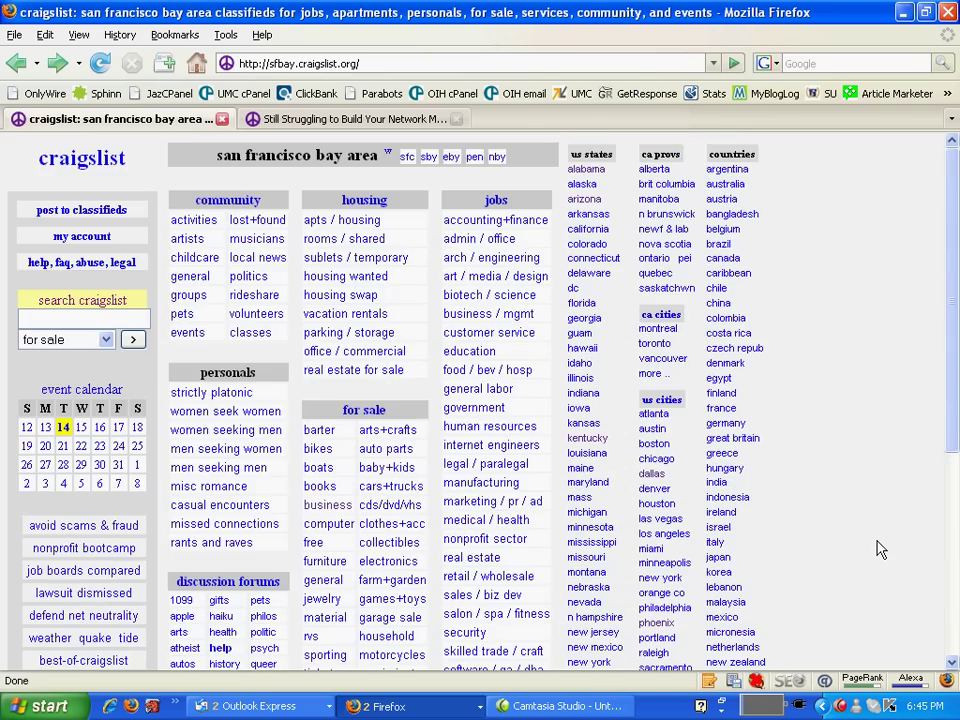
scroll(370, 395, "down", 1)
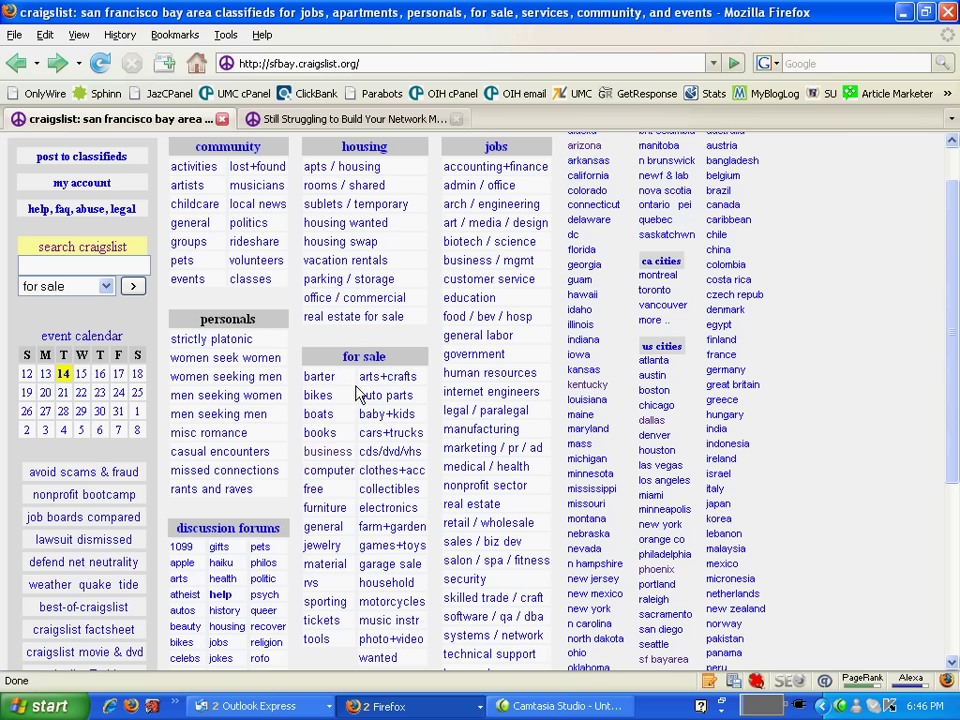
left_click(326, 455)
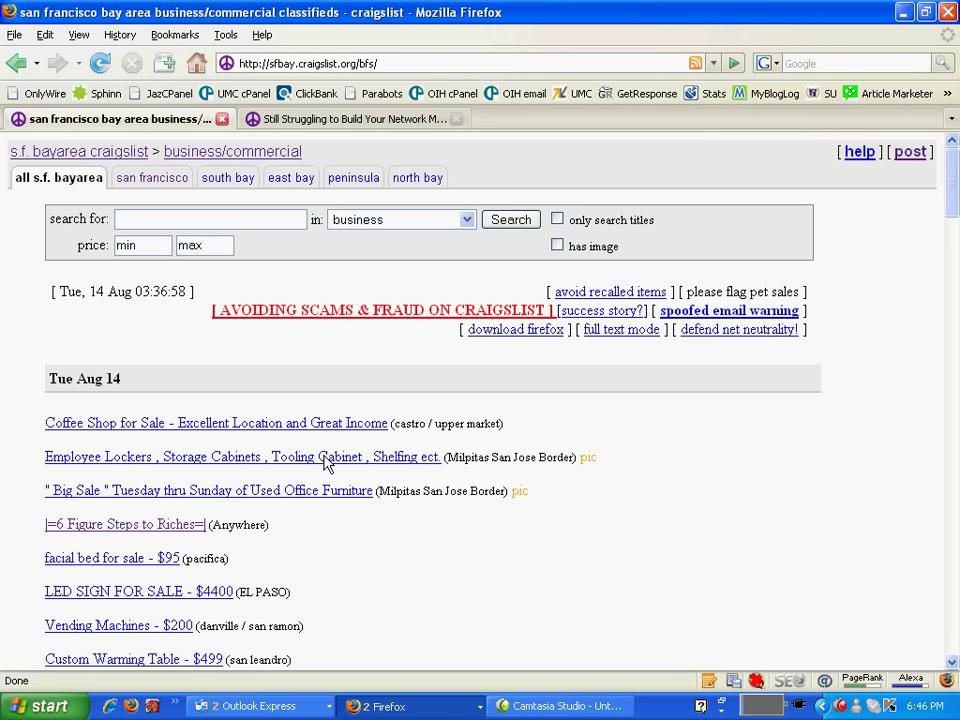
scroll(330, 460, "down", 3)
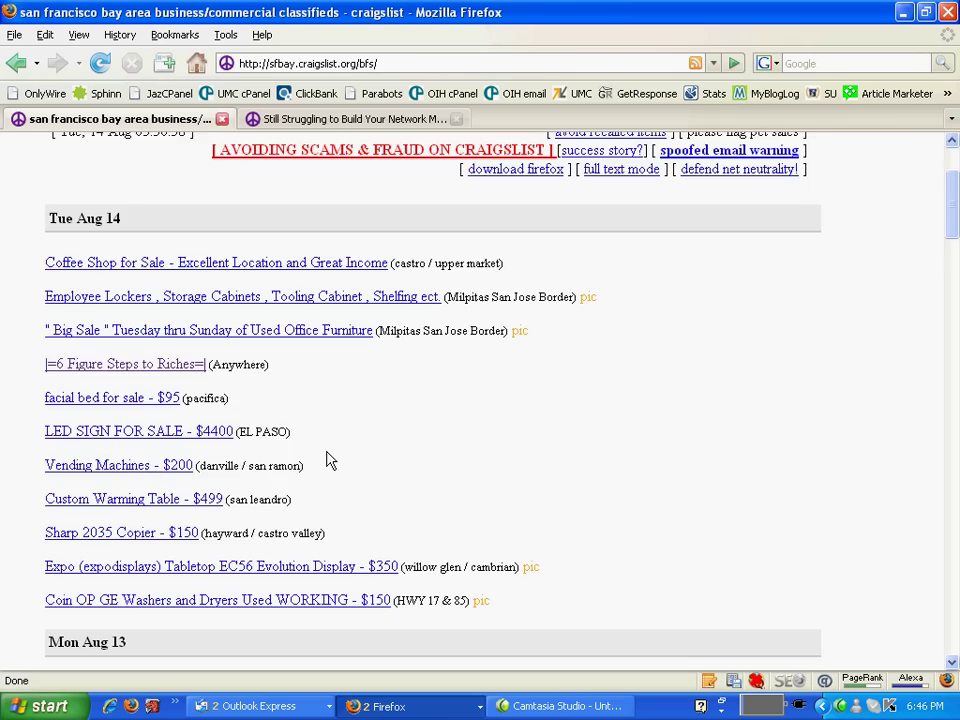
left_click_drag(949, 227, 916, 188)
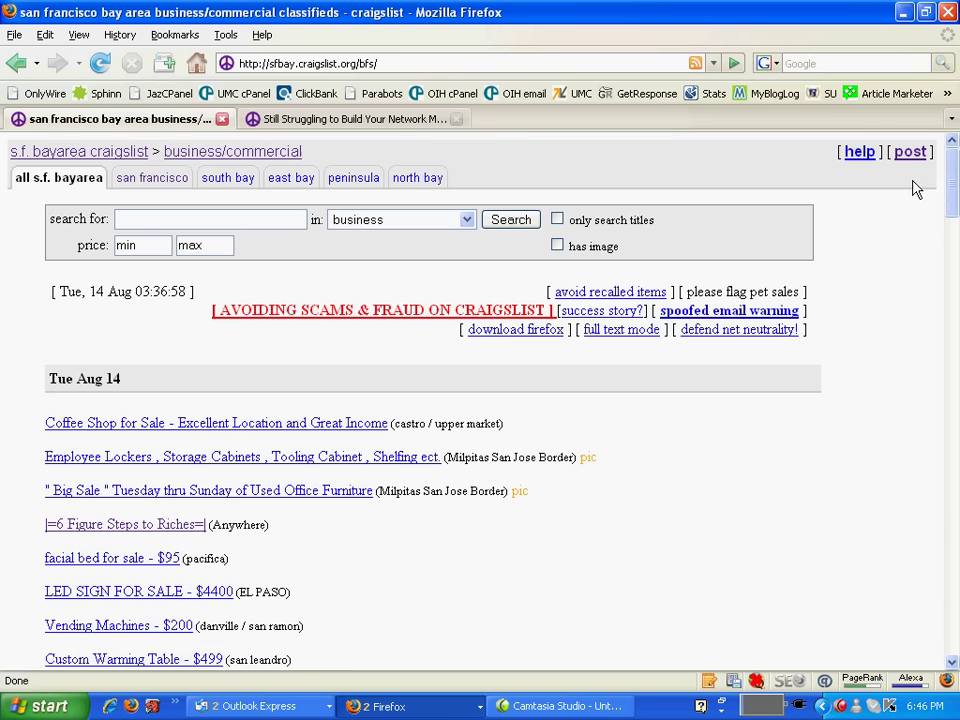
- Review the already open "Still Struggling to Build Your Network Marketing Business?" ad, highlighting its headline, body text and blog link, and view its image
left_click(415, 128)
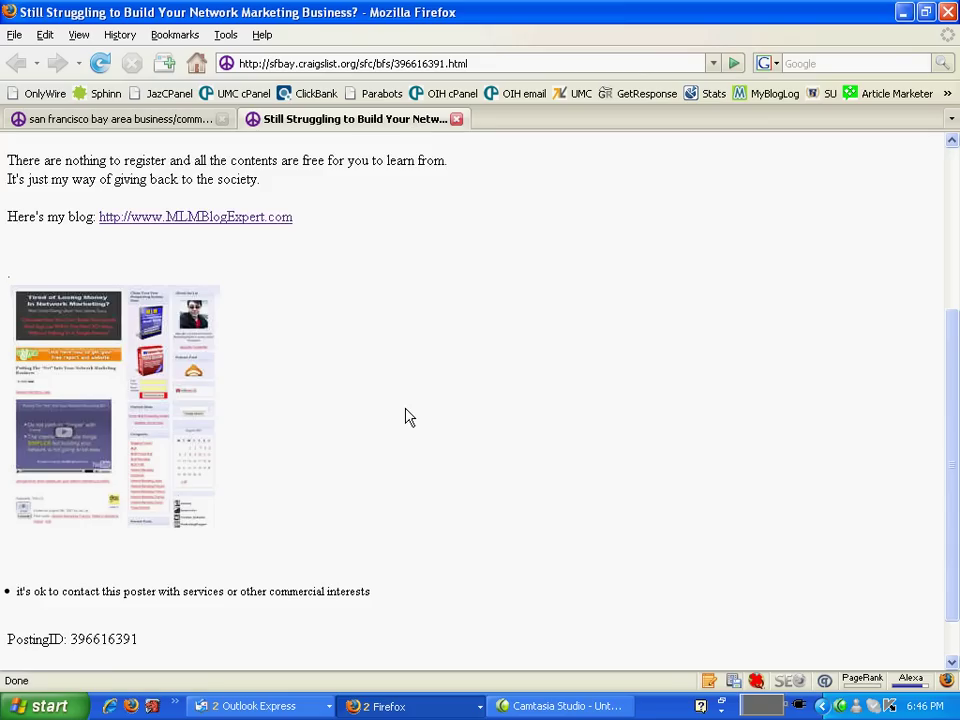
scroll(405, 417, "up", 5)
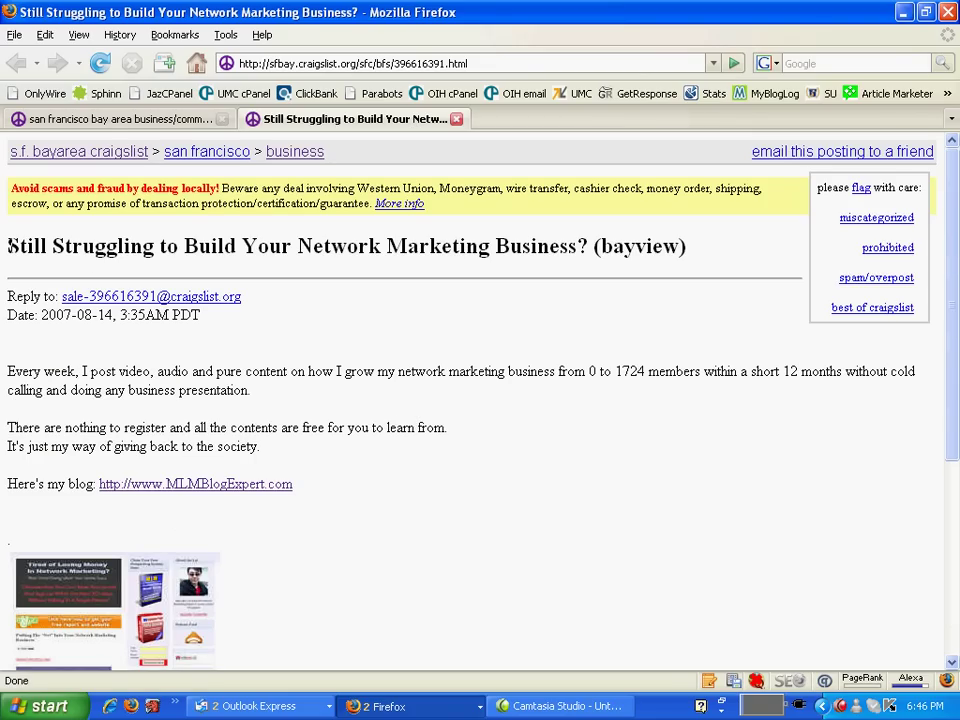
left_click_drag(8, 245, 590, 247)
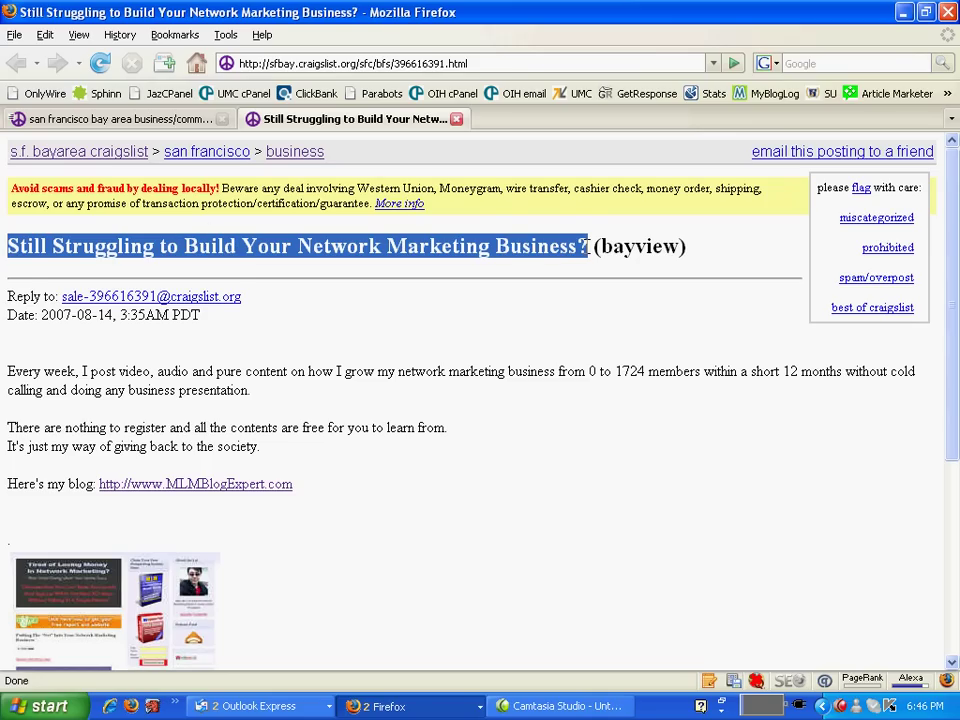
left_click_drag(300, 452, 4, 378)
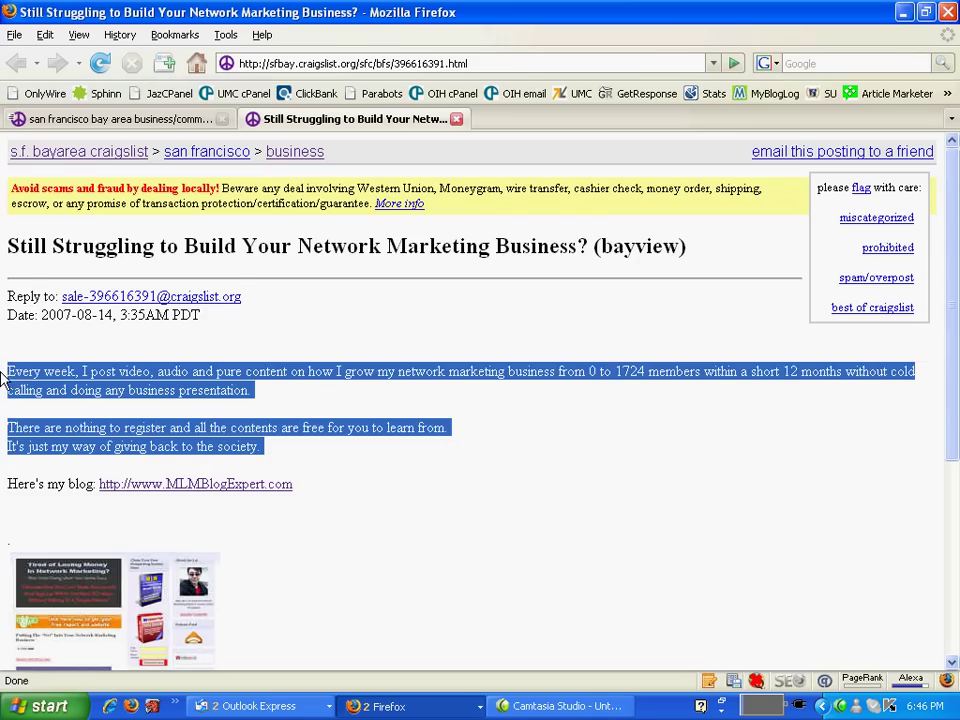
left_click(360, 508)
left_click_drag(341, 491, 80, 484)
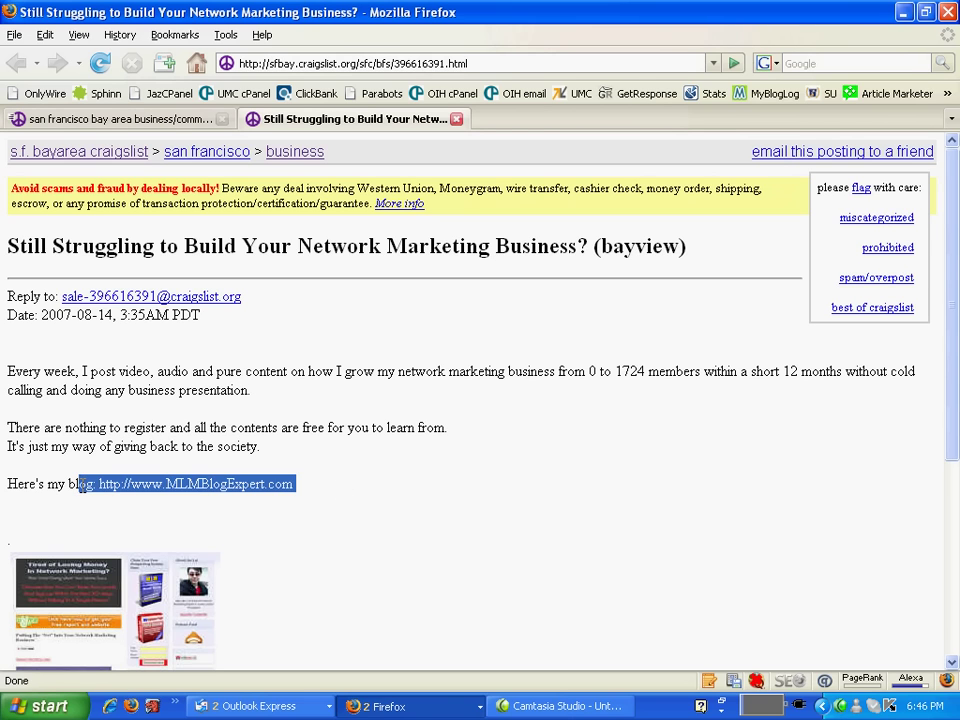
scroll(80, 484, "down", 4)
left_click(339, 459)
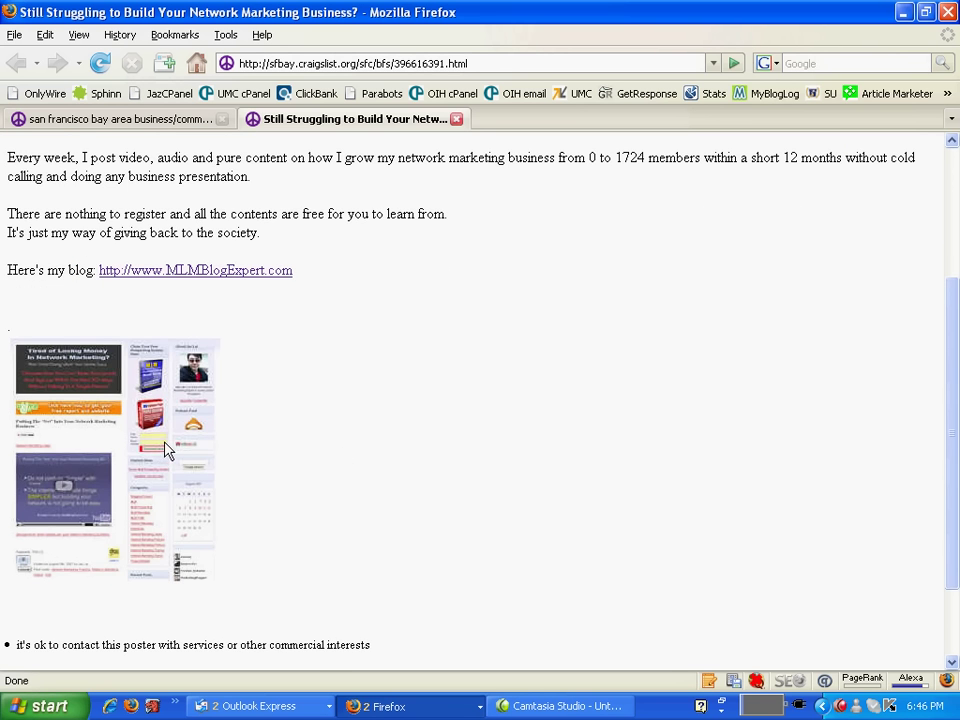
scroll(397, 437, "down", 2)
scroll(397, 437, "up", 6)
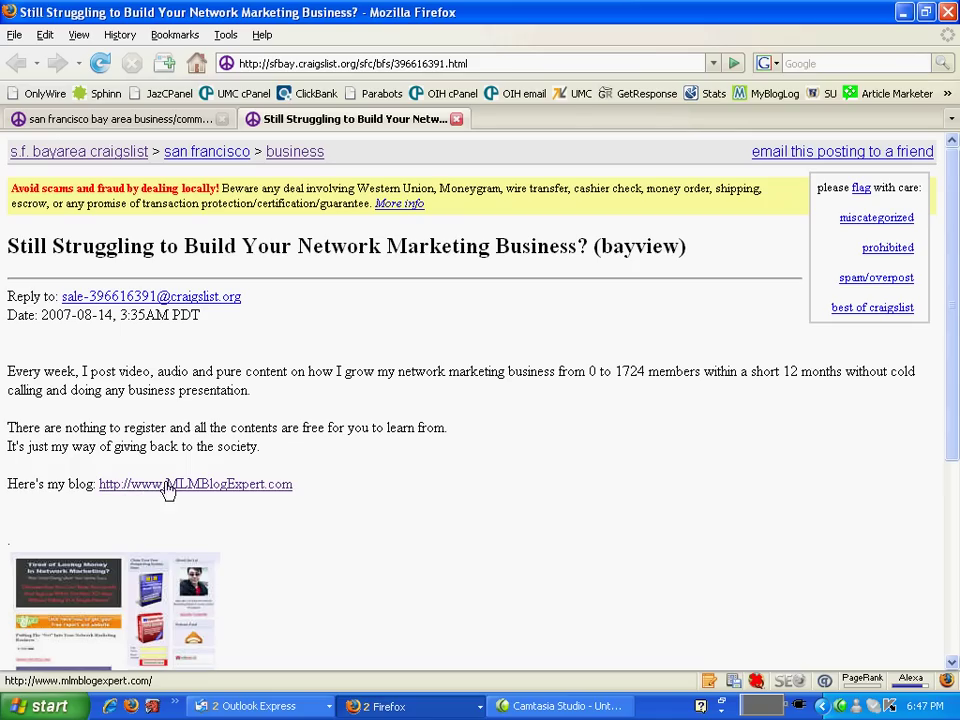
- Follow the ad's MLMBlogExpert.com link, skim the blog's home page and return to the ad
left_click(247, 490)
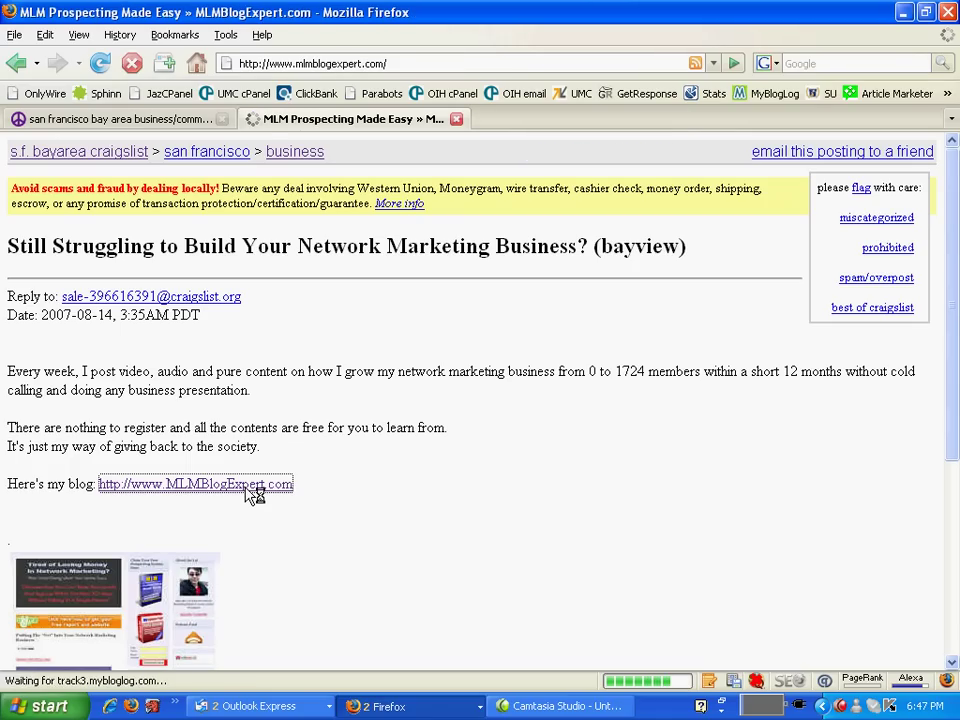
scroll(257, 467, "down", 4)
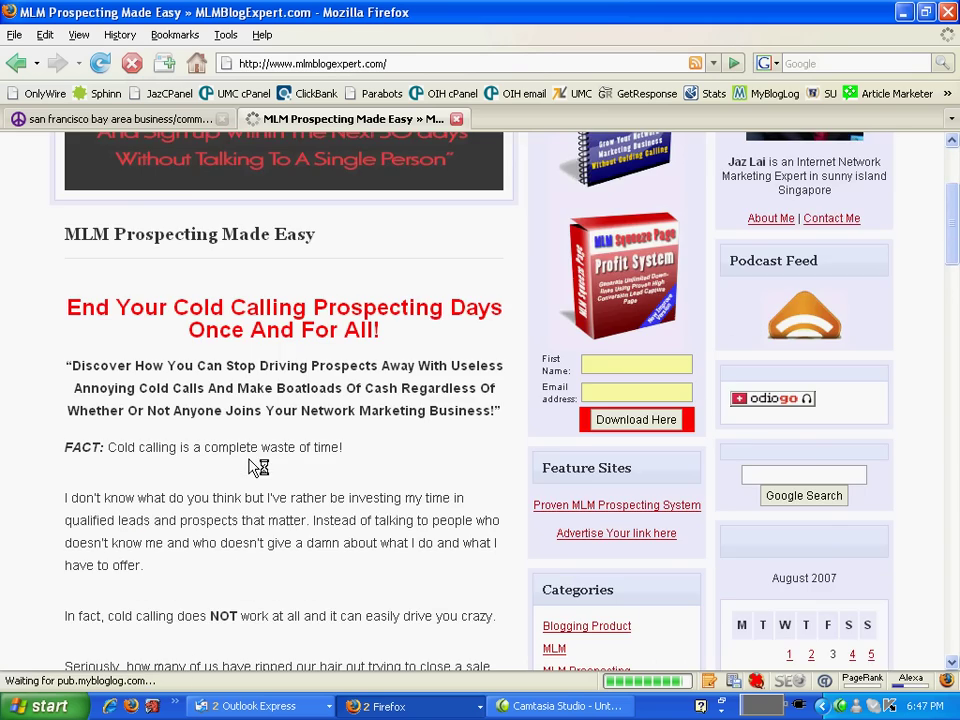
scroll(257, 467, "up", 4)
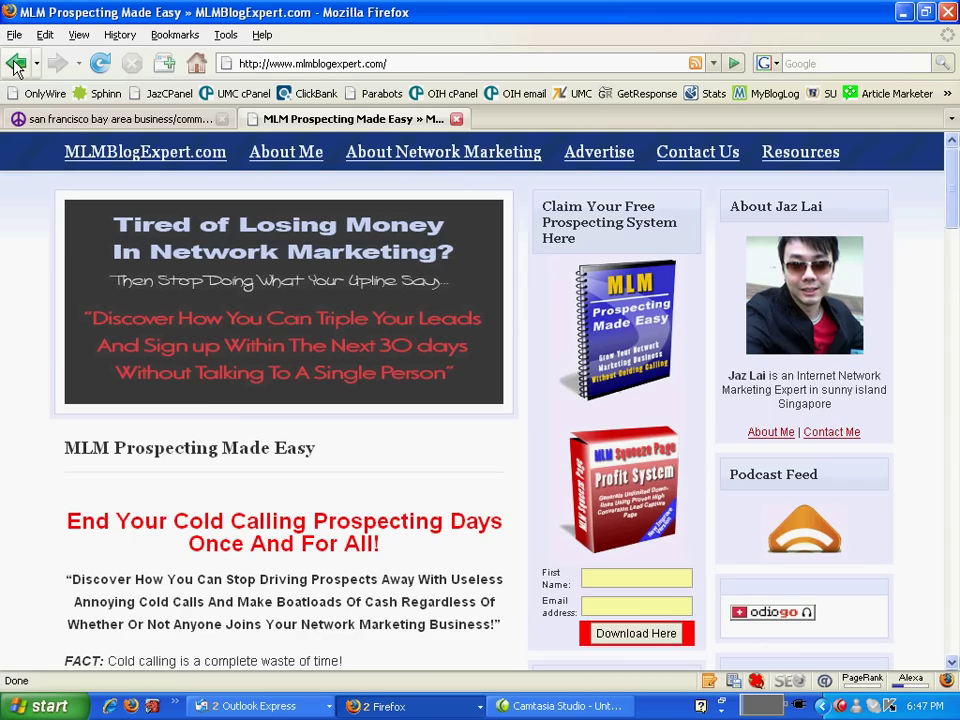
left_click(16, 63)
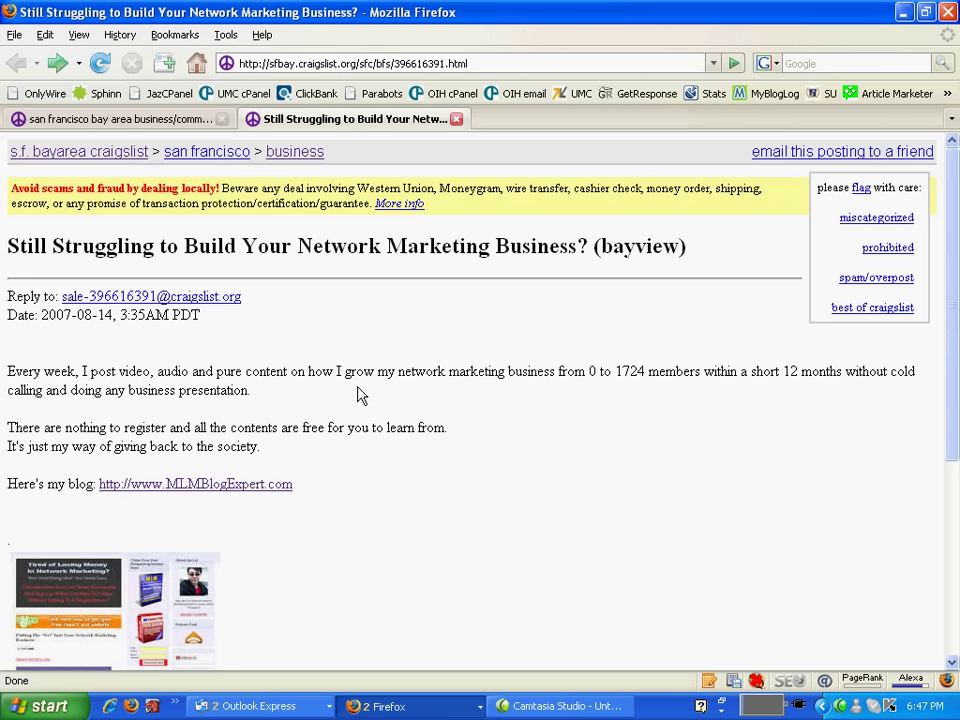
- Open the "|=6 Figure Steps to Riches=|" ad from the San Francisco Bay Area business listings and skim it
left_click(200, 119)
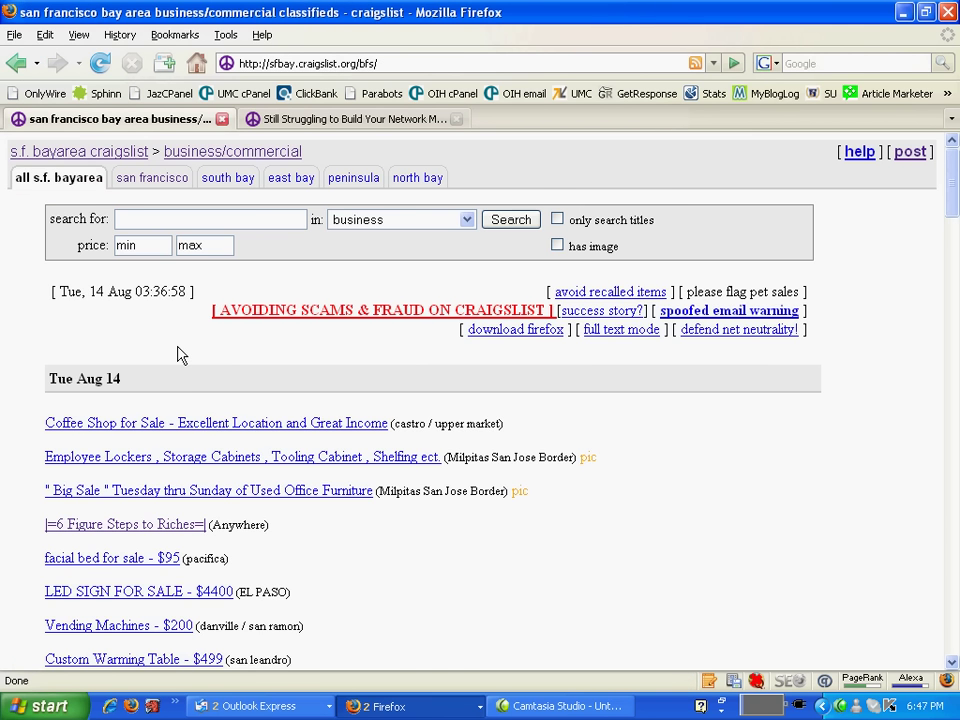
scroll(179, 356, "down", 2)
left_click(164, 415)
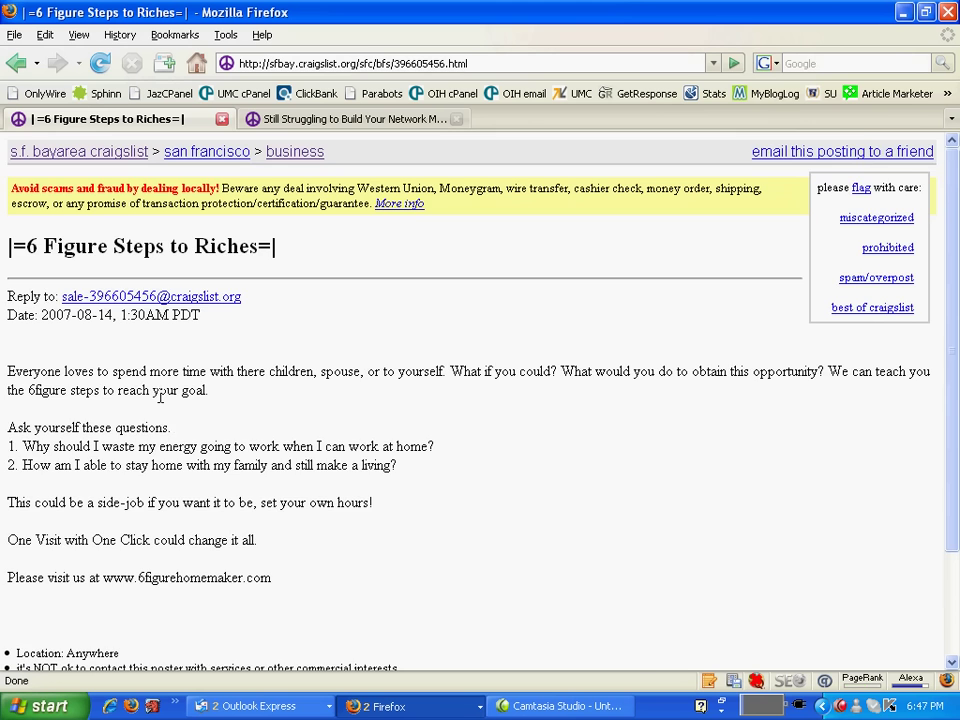
scroll(160, 396, "down", 1)
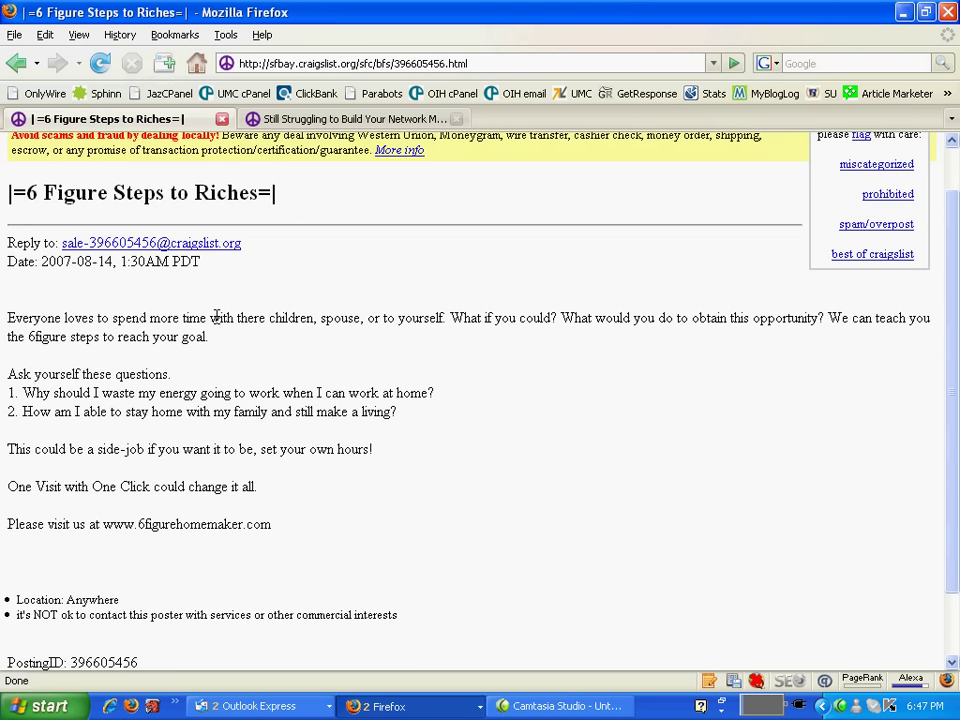
scroll(216, 318, "up", 1)
scroll(294, 439, "down", 1)
left_click_drag(304, 507, 10, 320)
left_click(206, 527)
left_click_drag(285, 533, 102, 522)
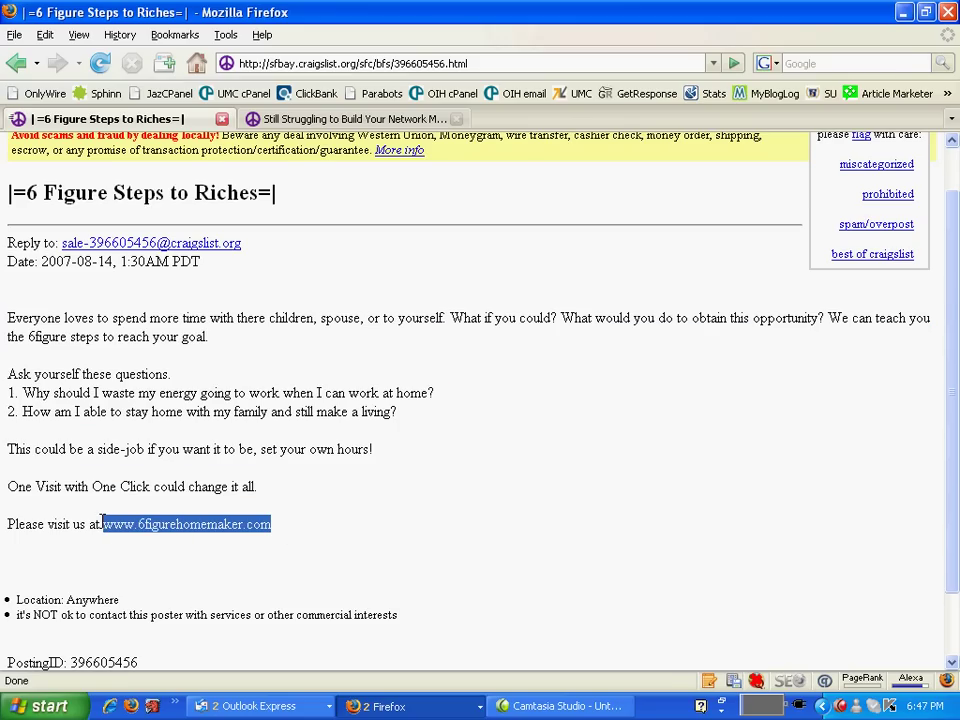
scroll(103, 527, "down", 1)
left_click(105, 527)
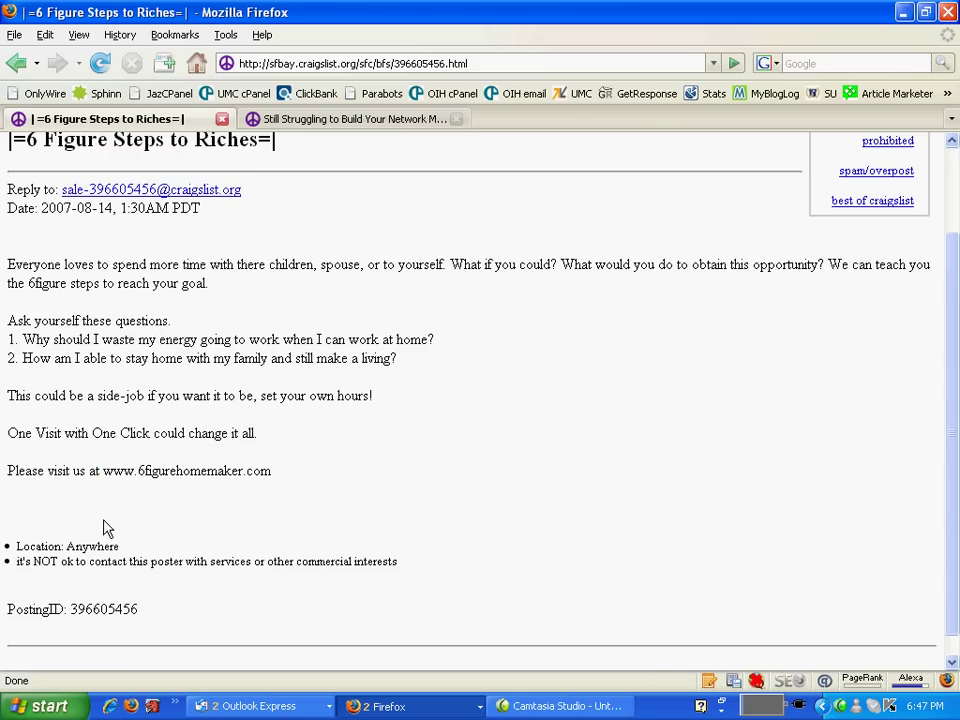
left_click_drag(103, 471, 276, 479)
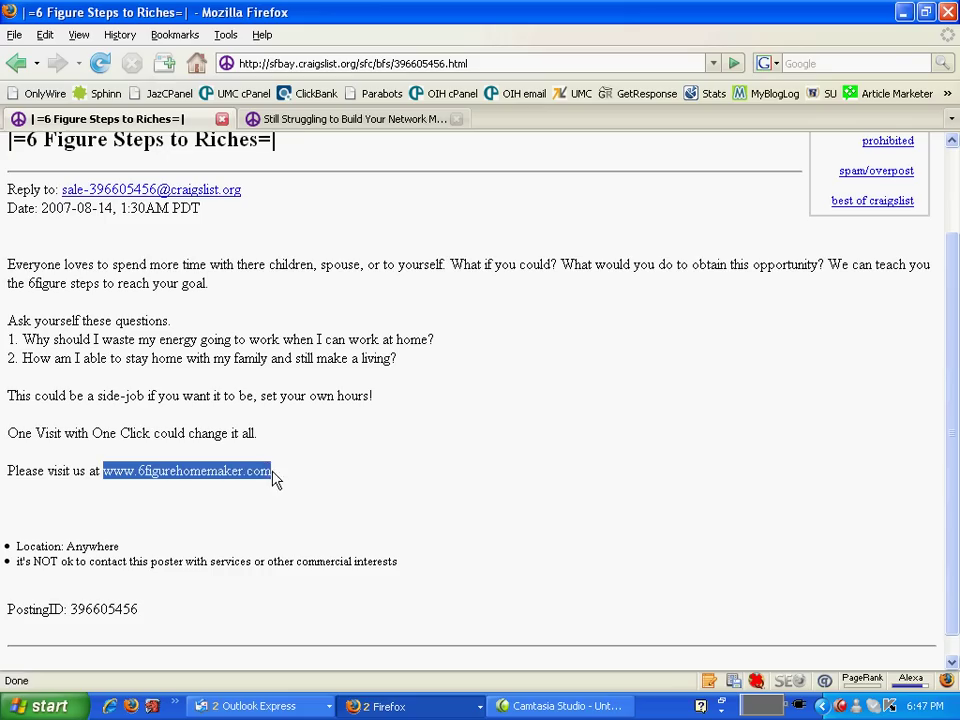
left_click(276, 479)
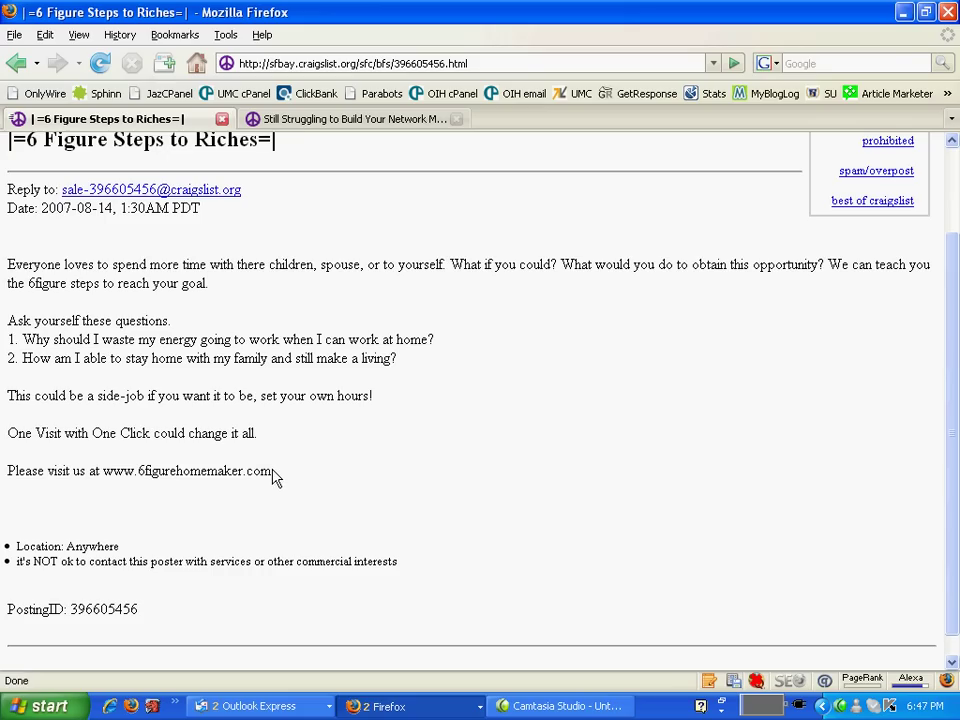
left_click_drag(270, 470, 107, 458)
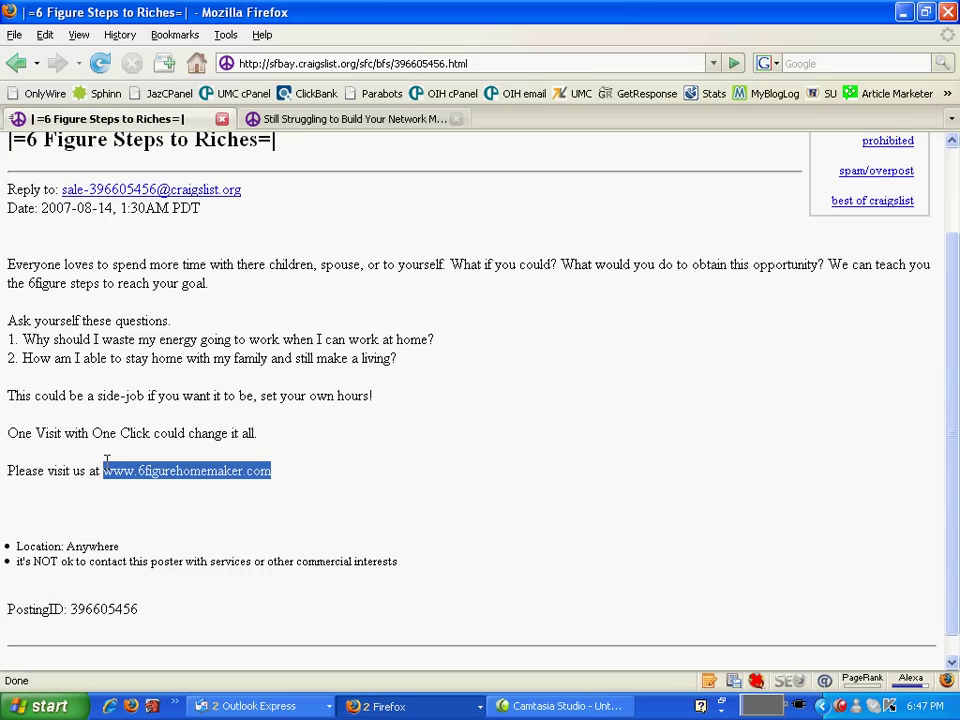
left_click(107, 460)
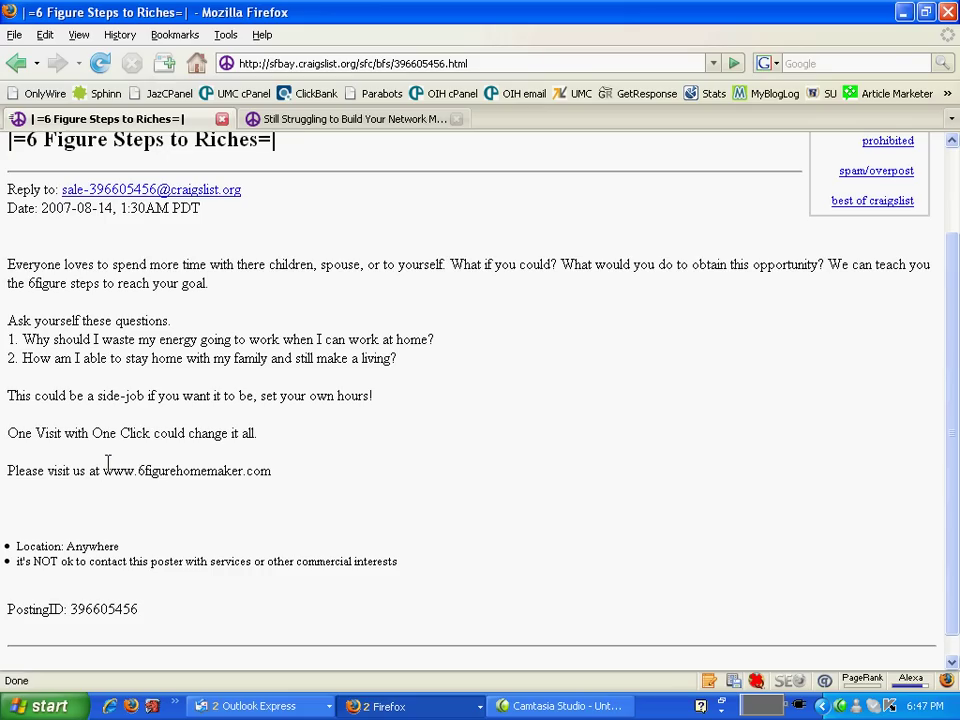
scroll(107, 460, "up", 2)
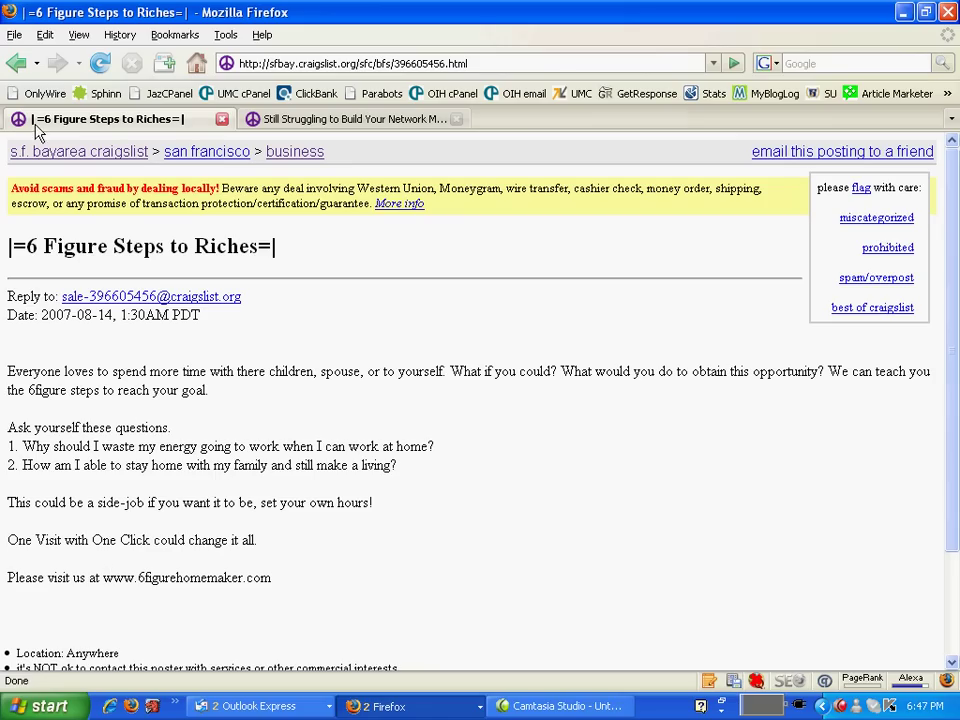
- Return to the San Francisco Bay Area business/commercial listings and start a new posting from there
left_click(16, 63)
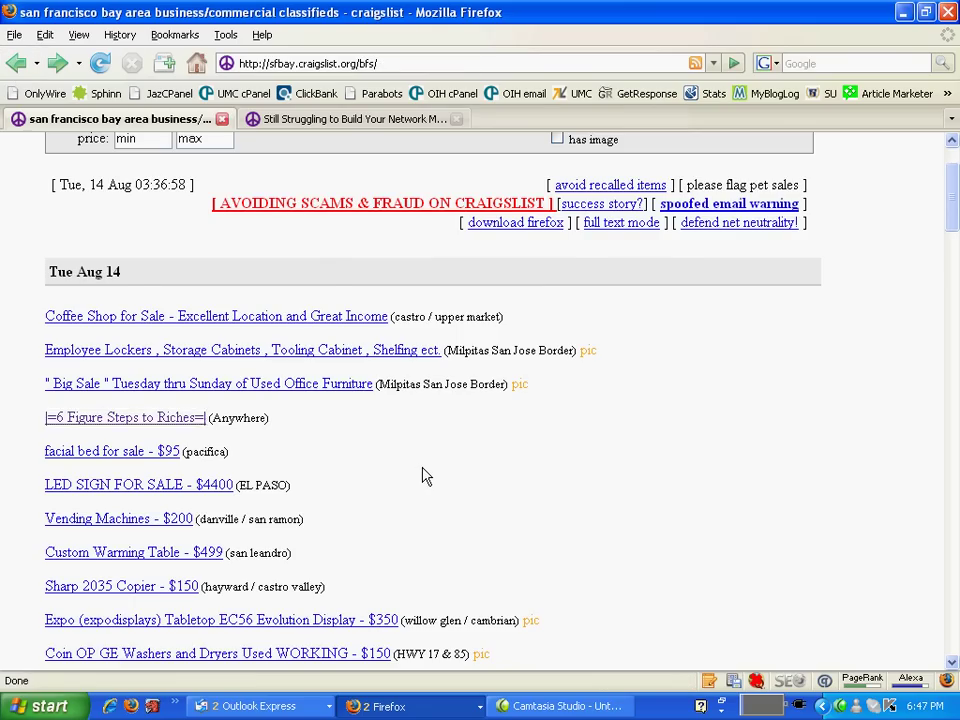
scroll(424, 500, "up", 2)
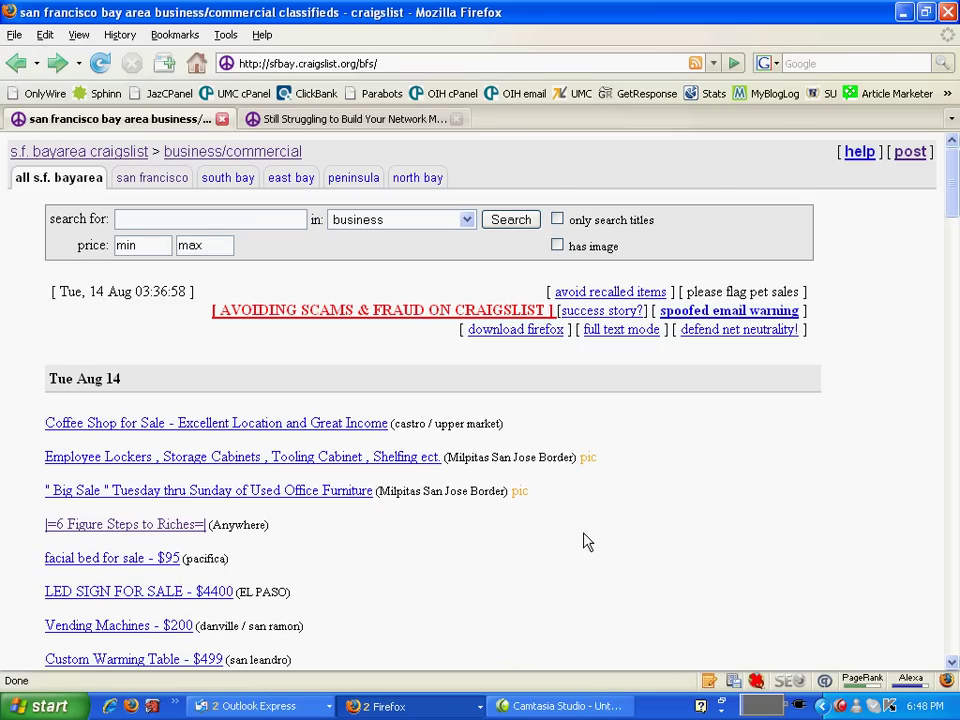
scroll(588, 542, "down", 2)
scroll(590, 542, "up", 2)
left_click(910, 156)
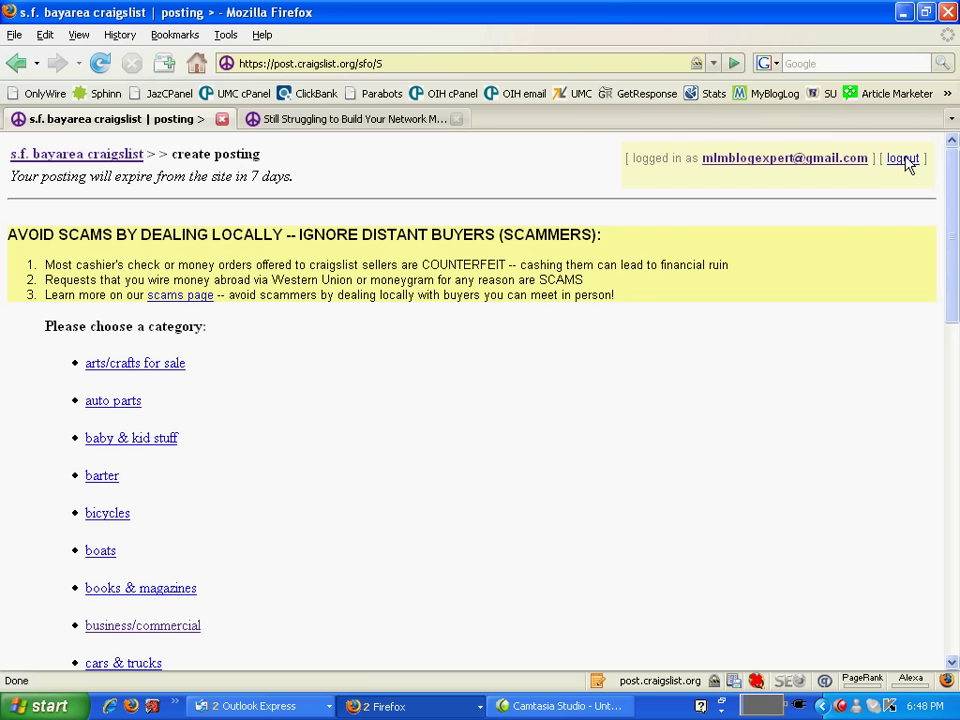
- Choose the business/commercial category, the San Francisco area and the bayview location for the new posting
scroll(252, 368, "down", 3)
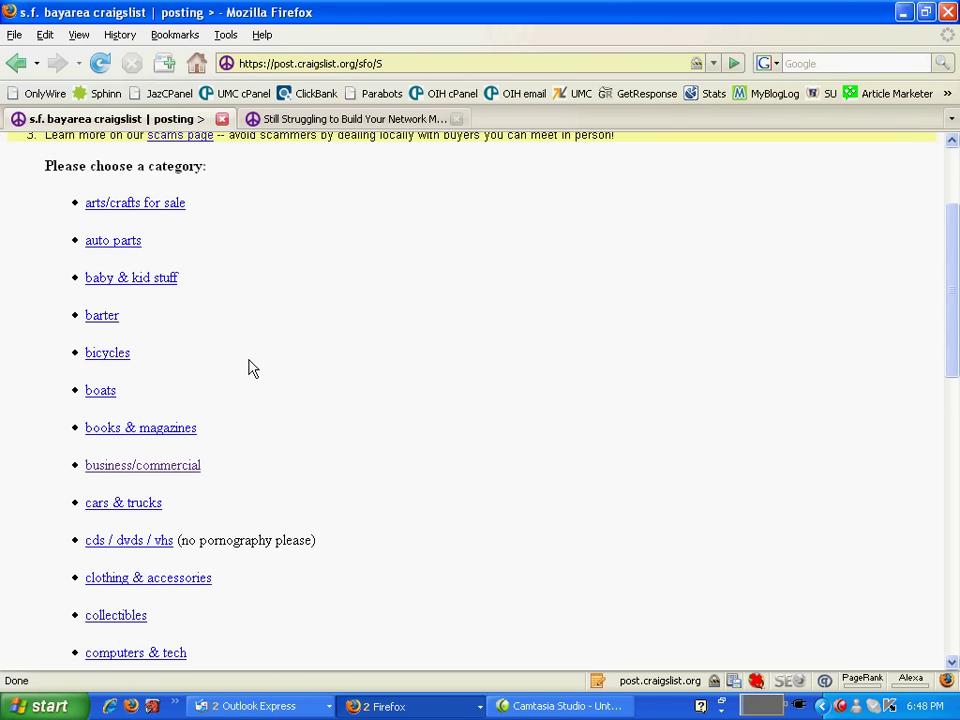
left_click(158, 473)
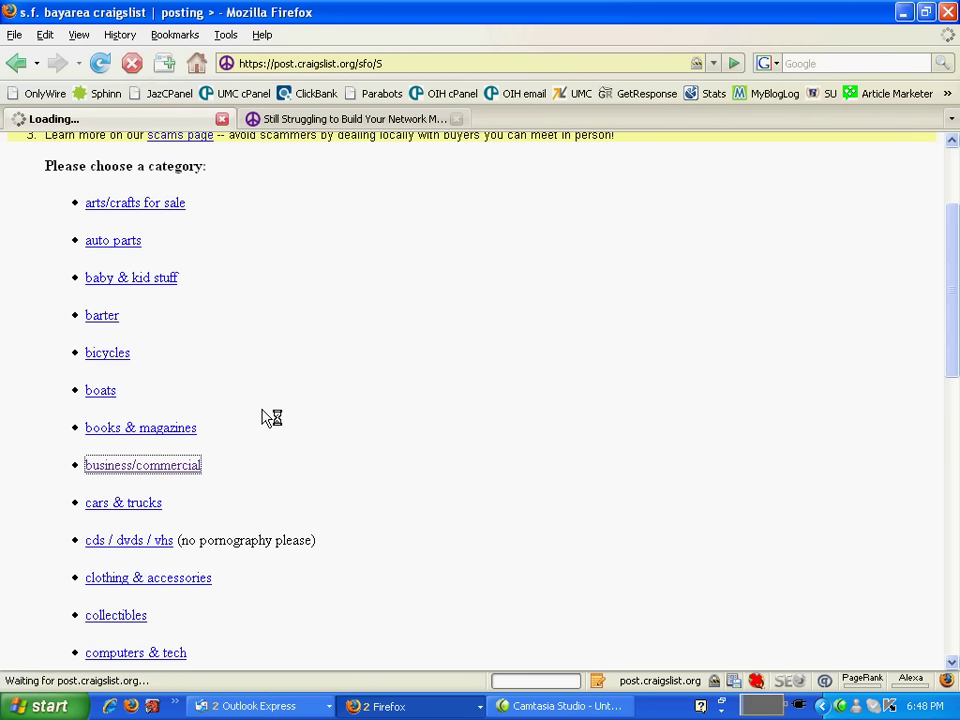
left_click(171, 358)
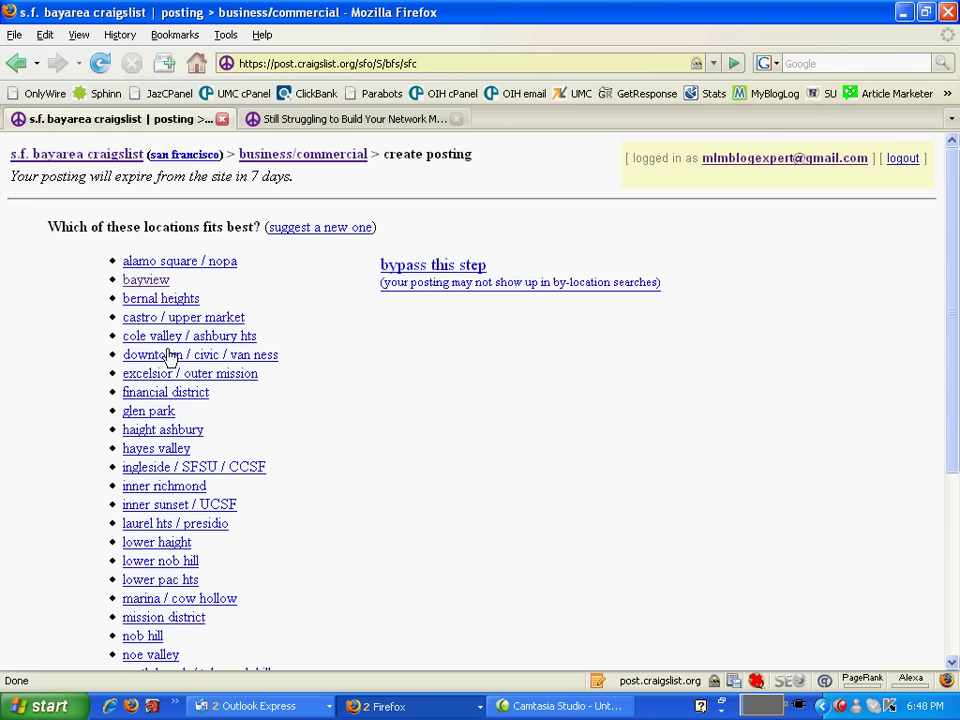
left_click(143, 280)
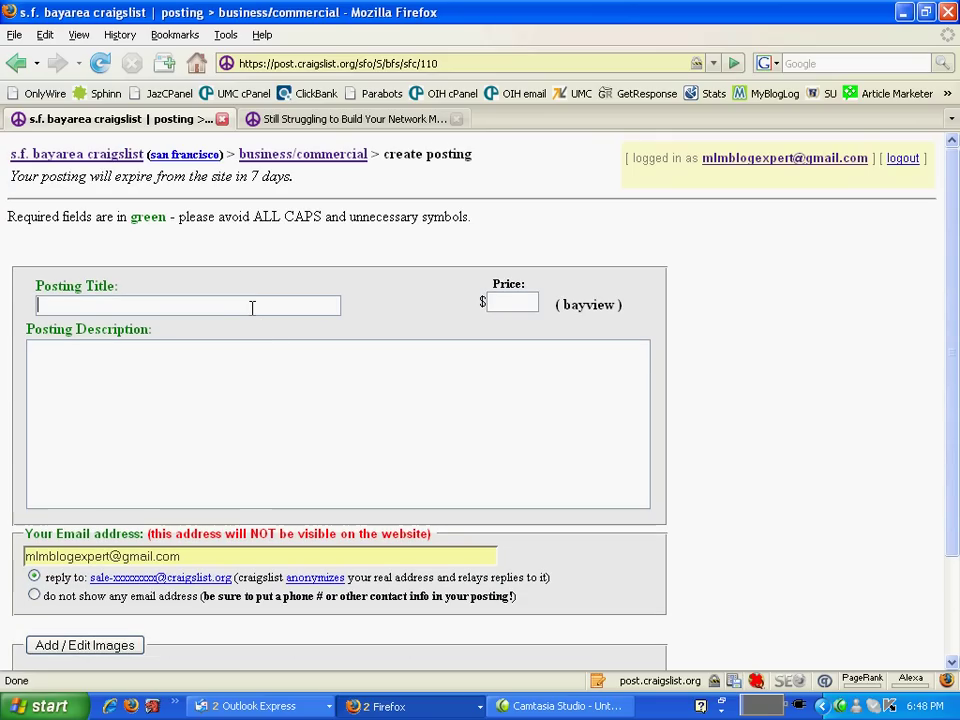
left_click(234, 399)
scroll(234, 398, "down", 1)
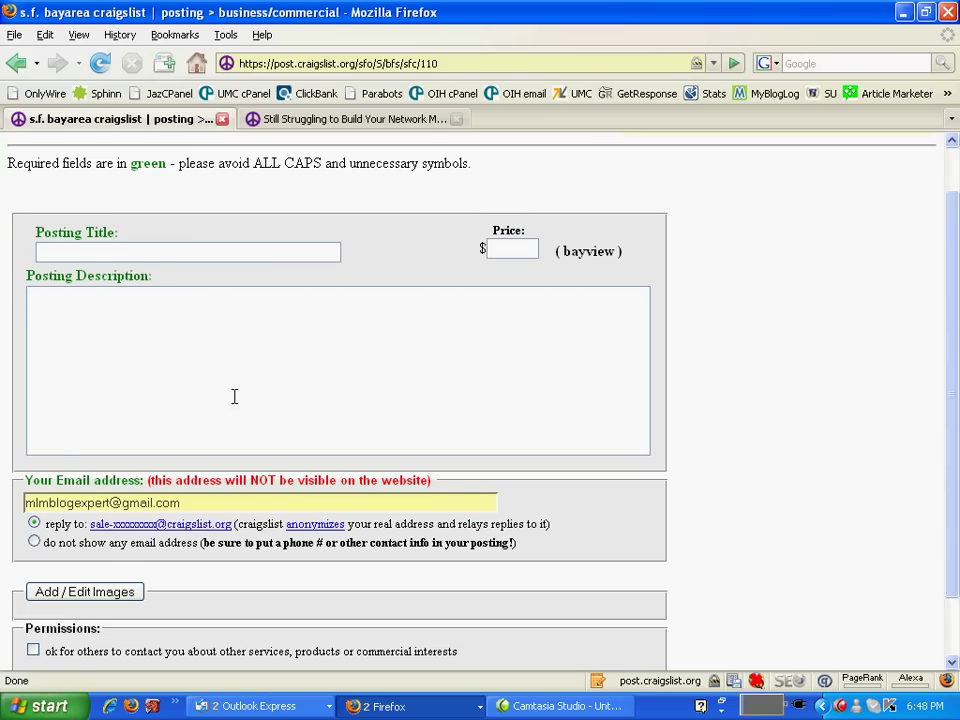
scroll(234, 396, "down", 2)
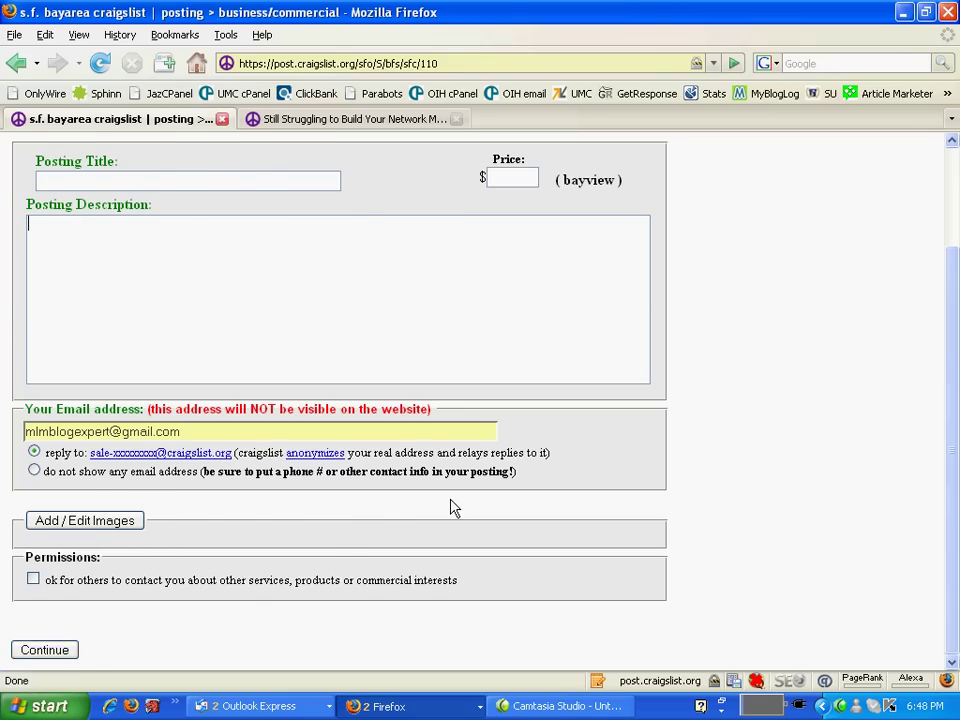
scroll(452, 508, "up", 3)
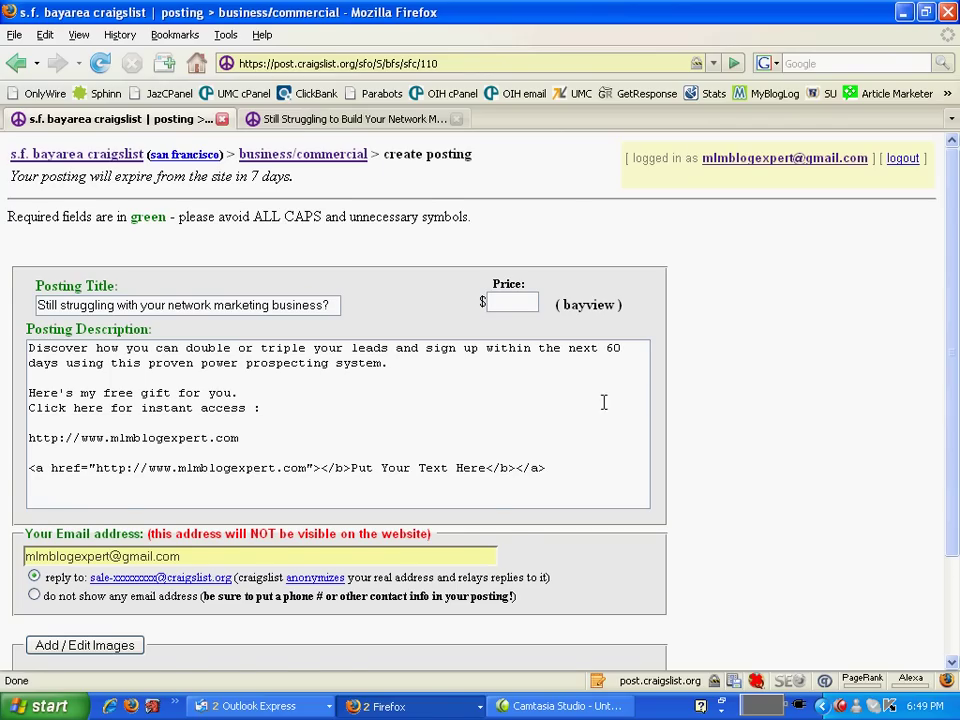
scroll(495, 380, "down", 1)
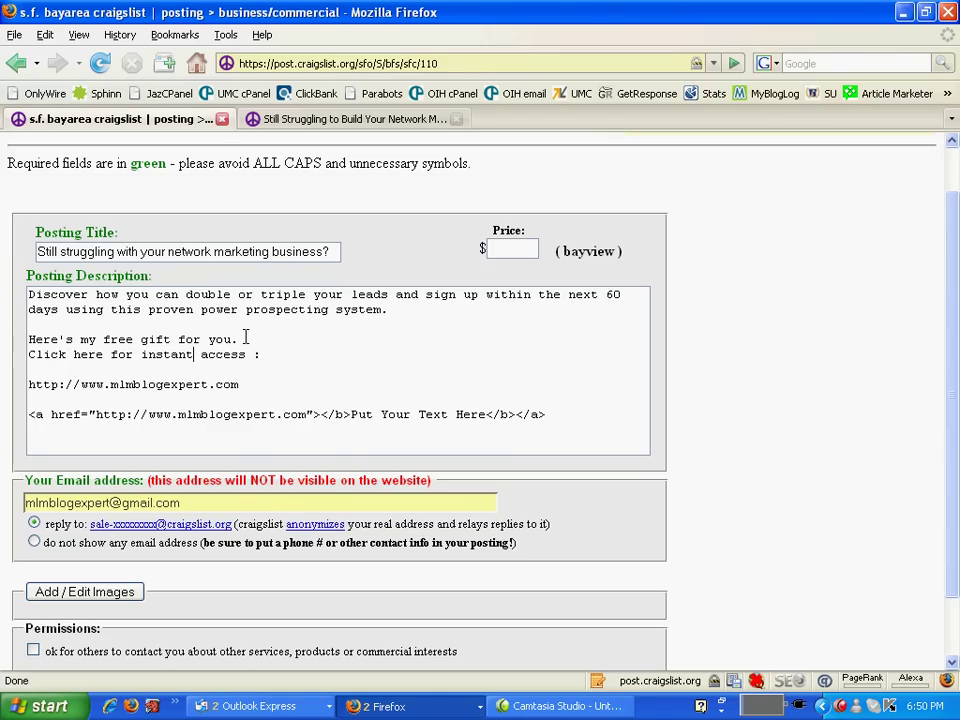
left_click(254, 354)
left_click_drag(30, 297, 294, 359)
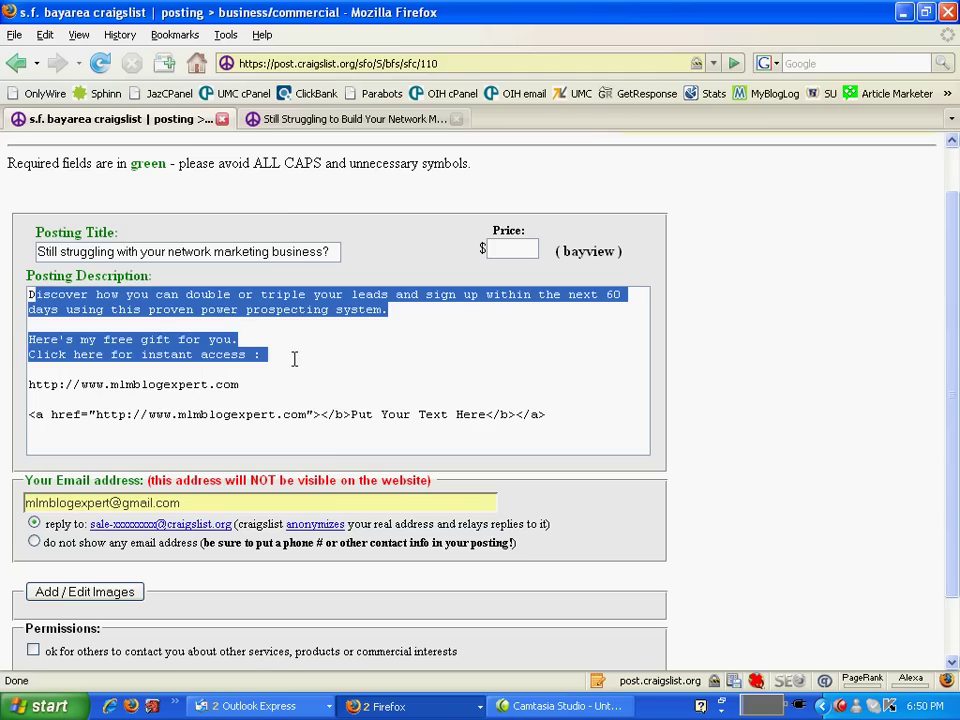
left_click(255, 385)
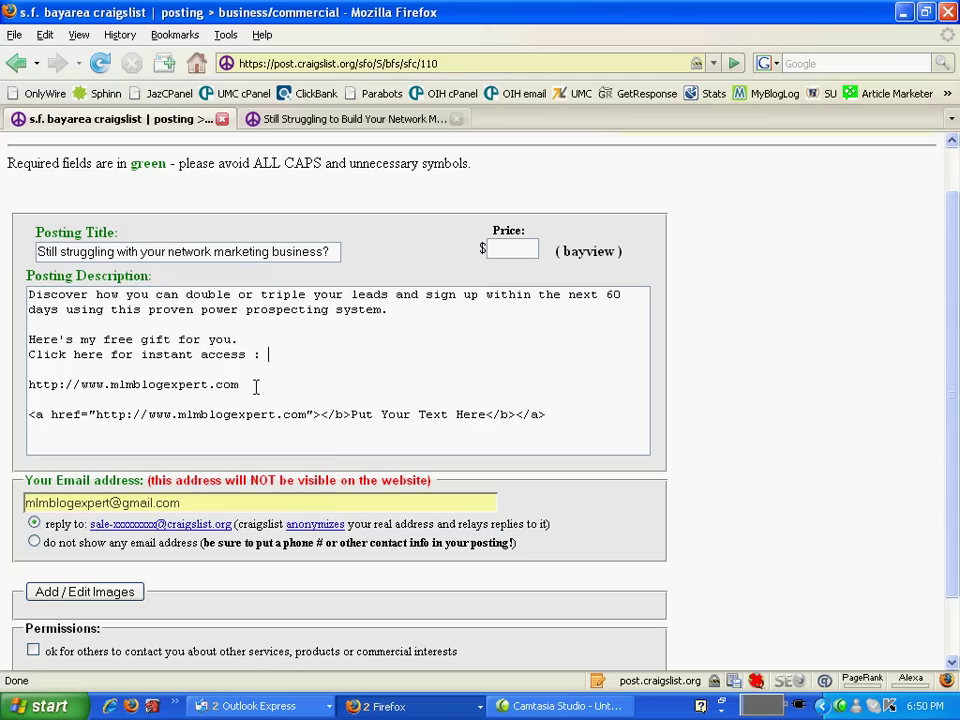
left_click_drag(255, 385, 30, 385)
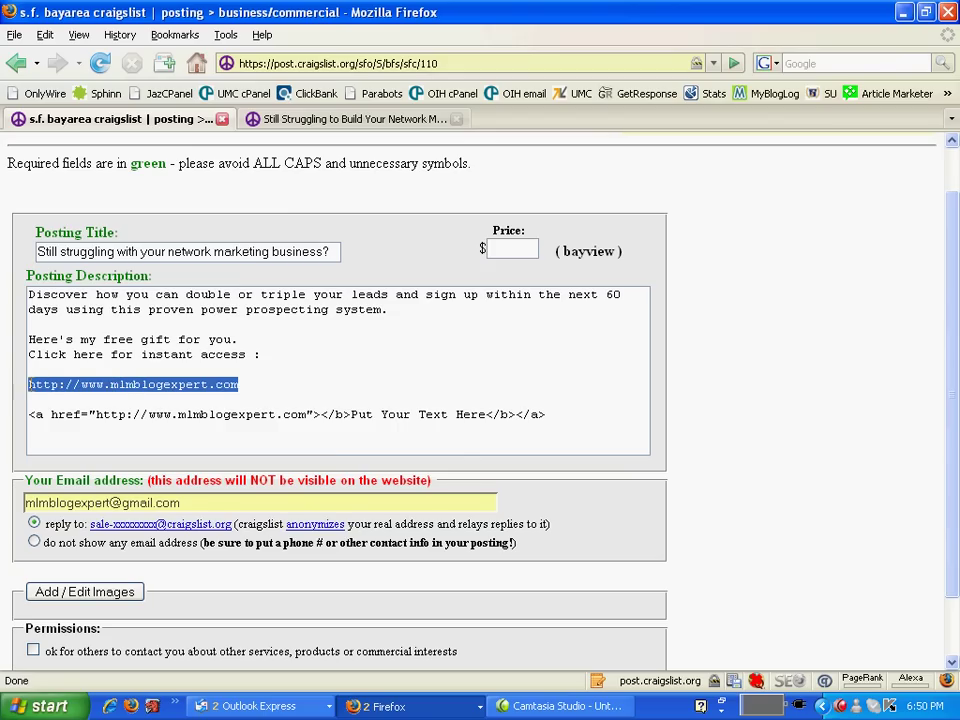
left_click(30, 385)
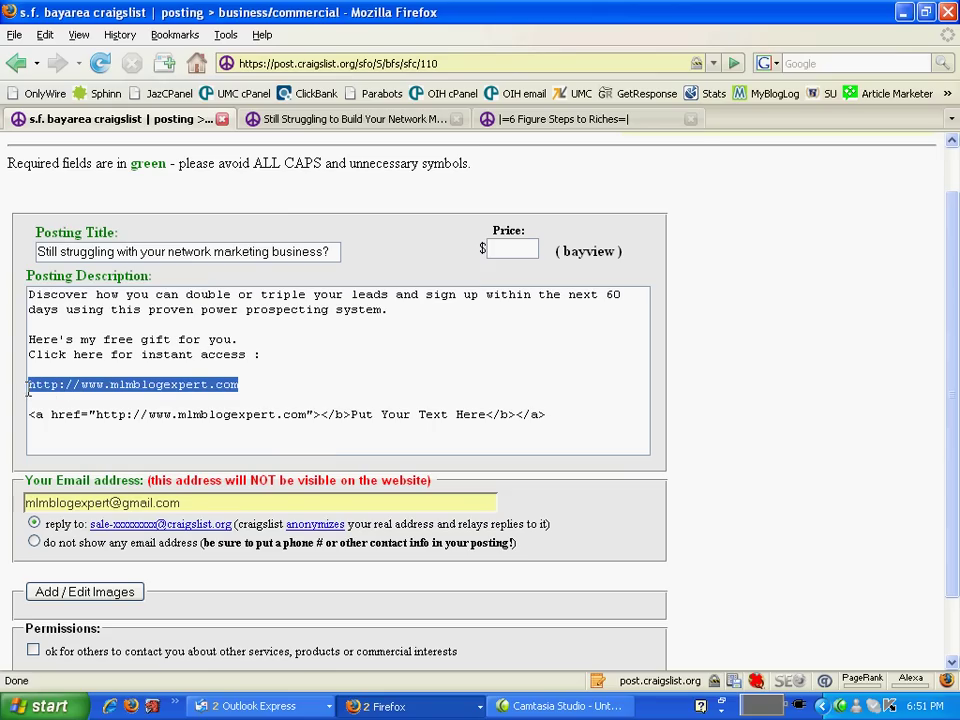
left_click(96, 386)
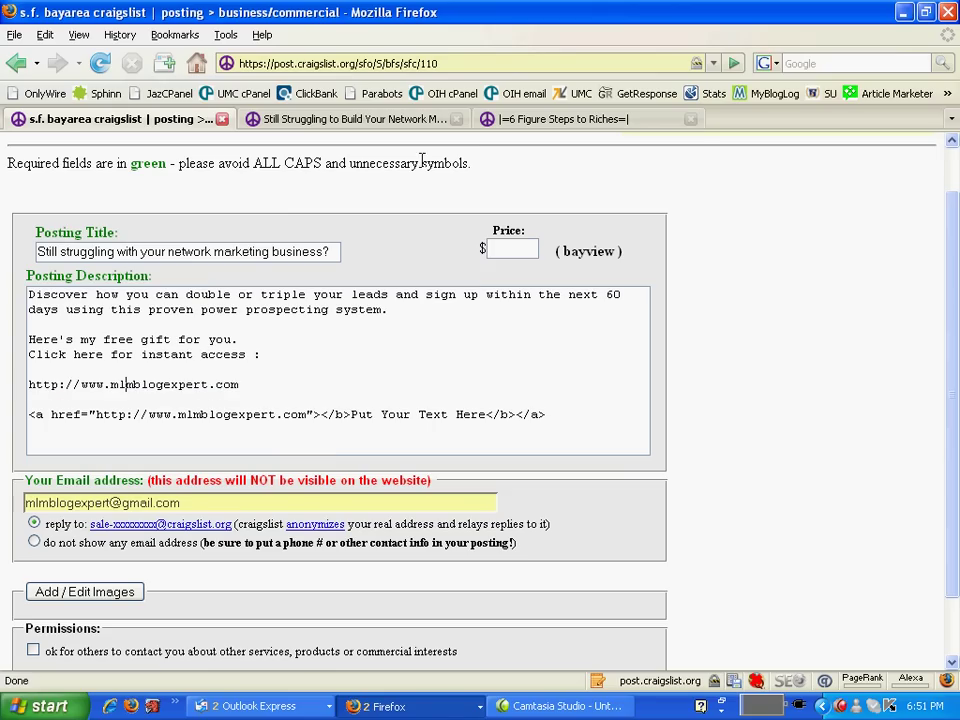
left_click(531, 118)
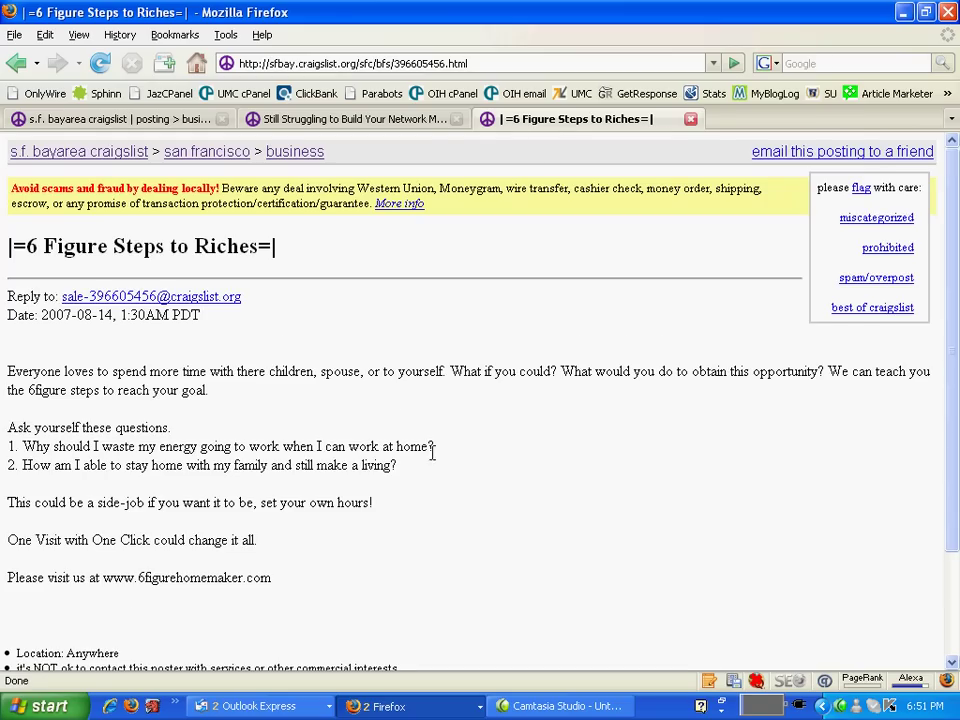
scroll(350, 505, "down", 1)
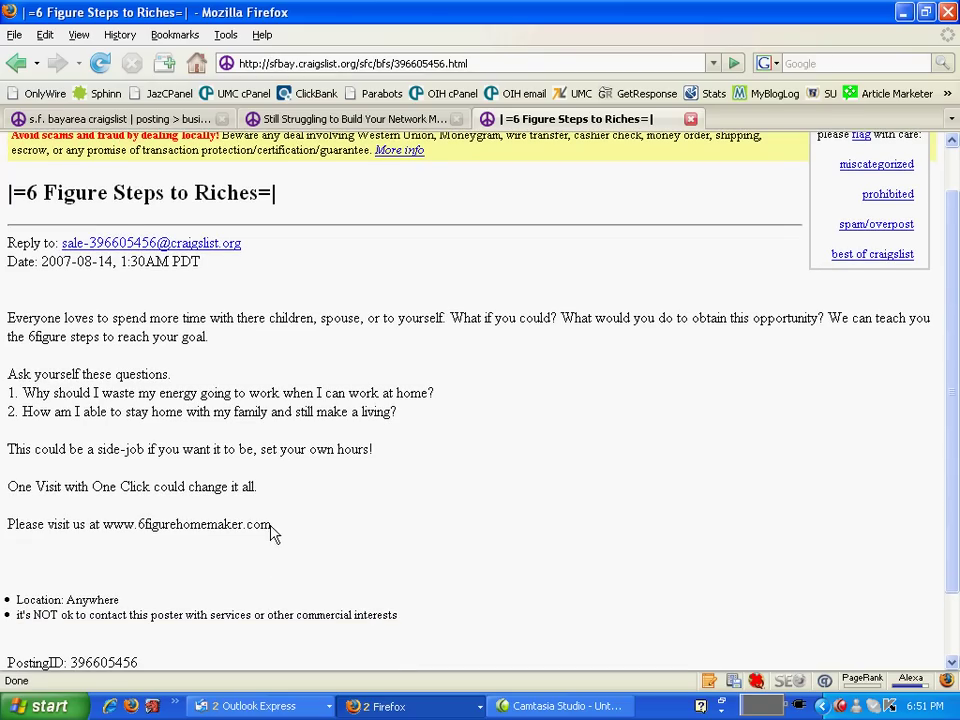
left_click_drag(272, 530, 101, 527)
left_click(129, 527)
left_click(204, 127)
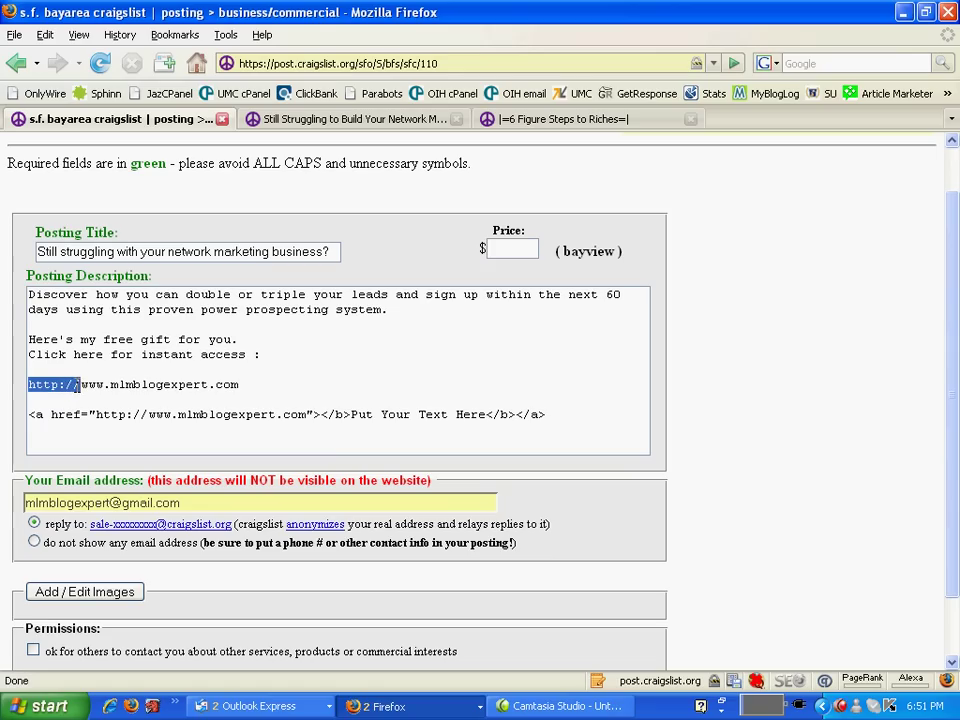
left_click(85, 386)
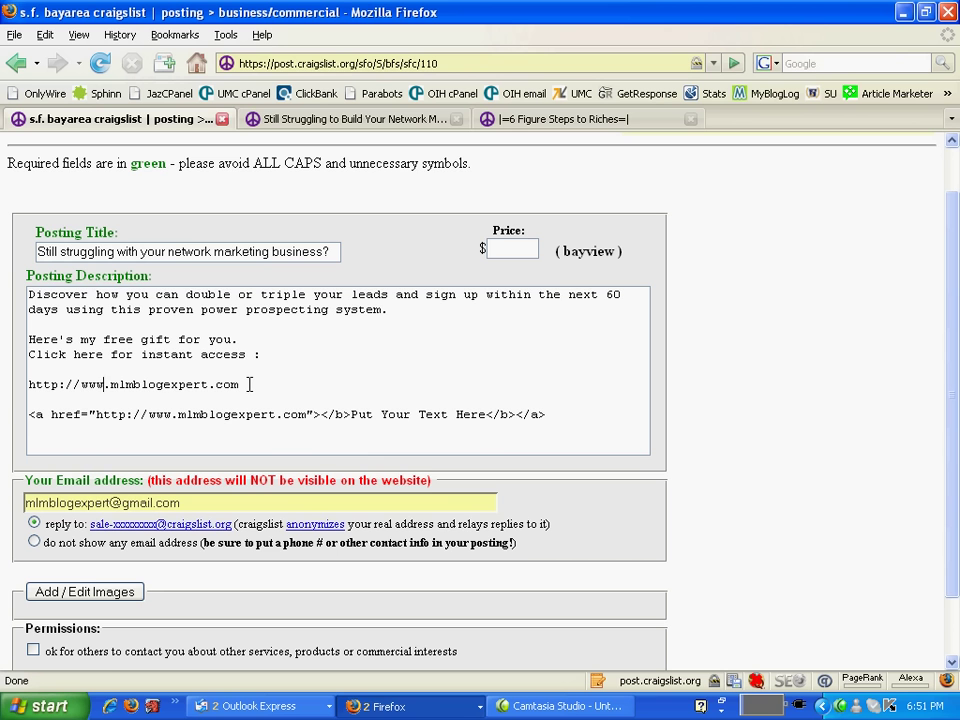
- Review the published "Still Struggling to Build Your Network Marketing Business?" ad, return to the draft and highlight its HTML link code
left_click(273, 122)
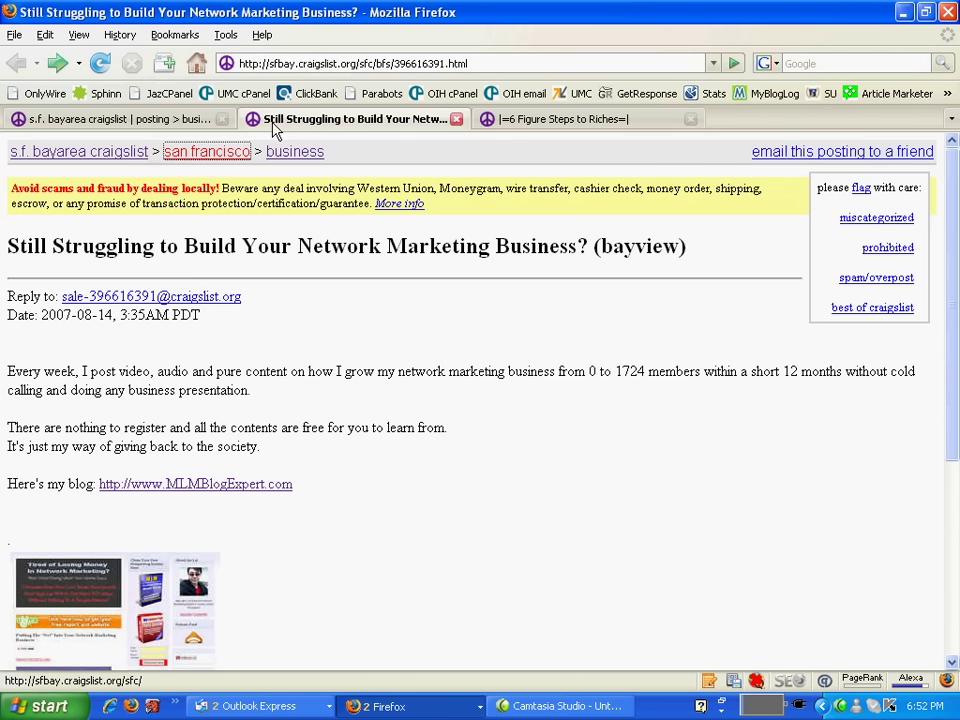
scroll(253, 407, "down", 1)
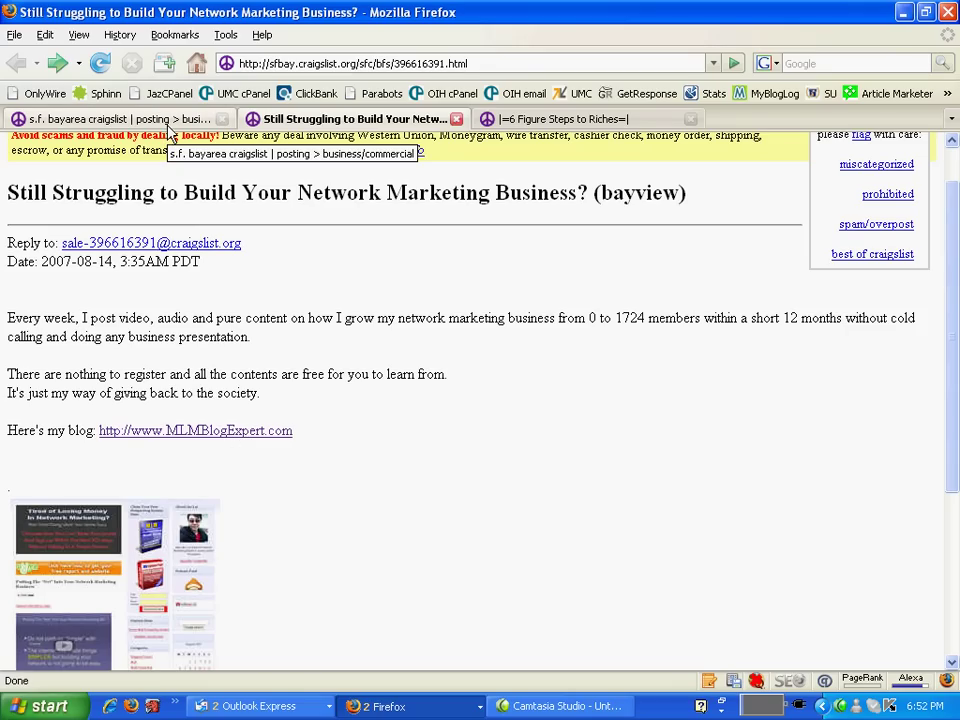
left_click(168, 128)
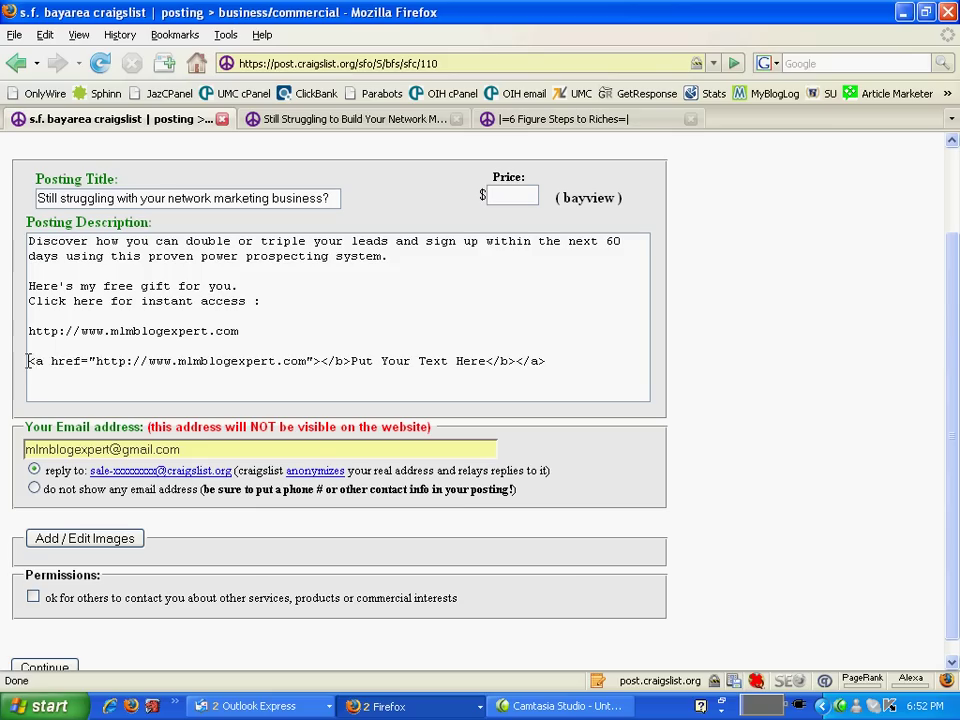
left_click_drag(31, 361, 562, 372)
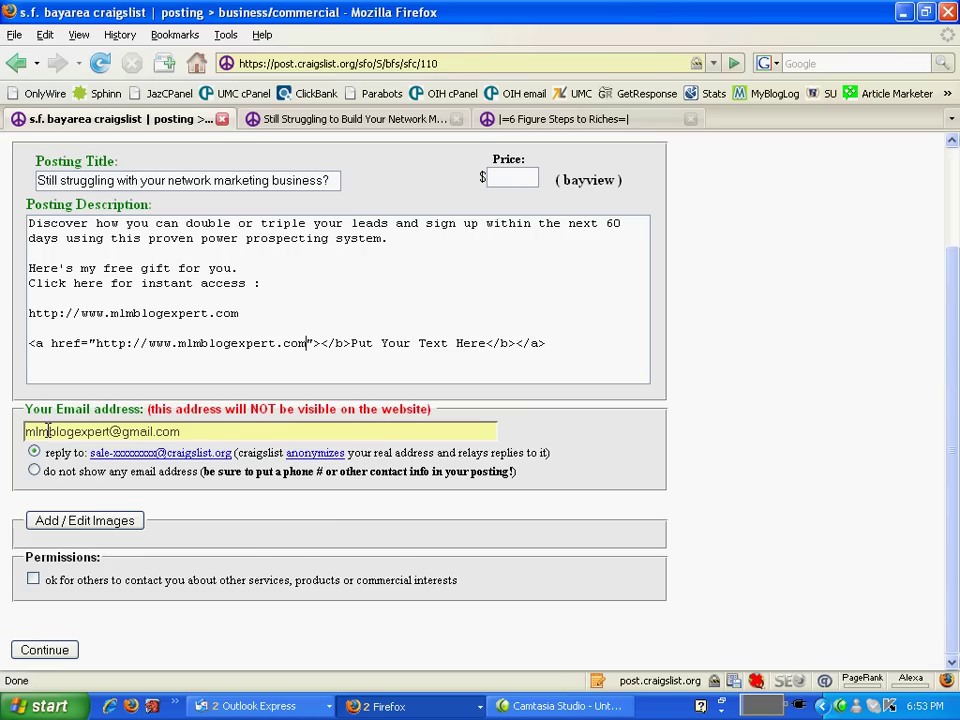
- Show the posting's image upload slots, look them over and hide them again
left_click(73, 525)
scroll(107, 510, "down", 3)
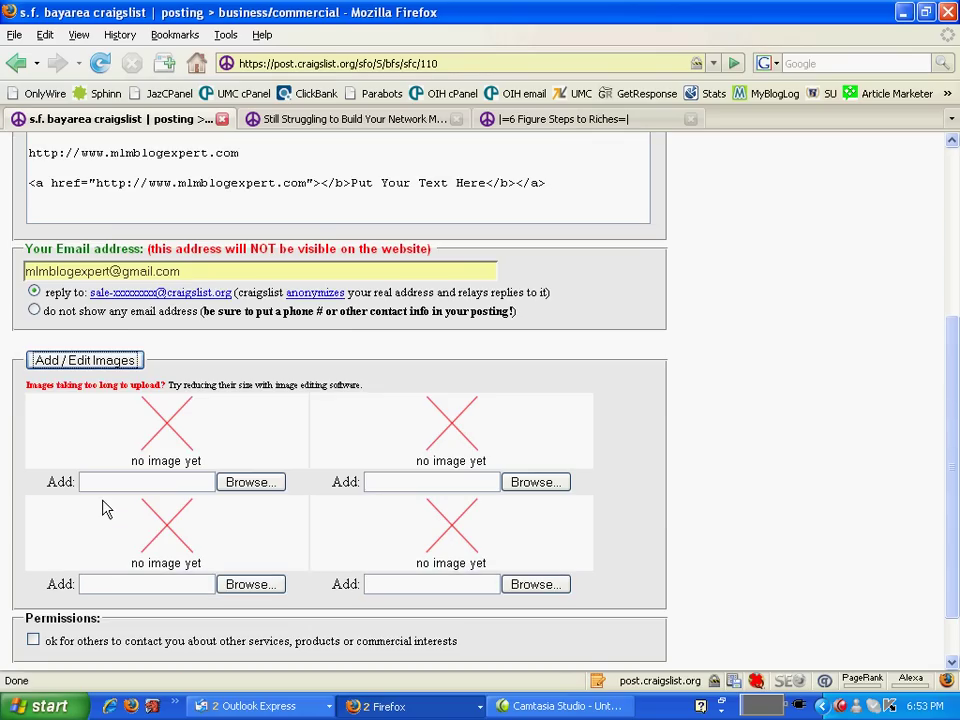
left_click(102, 362)
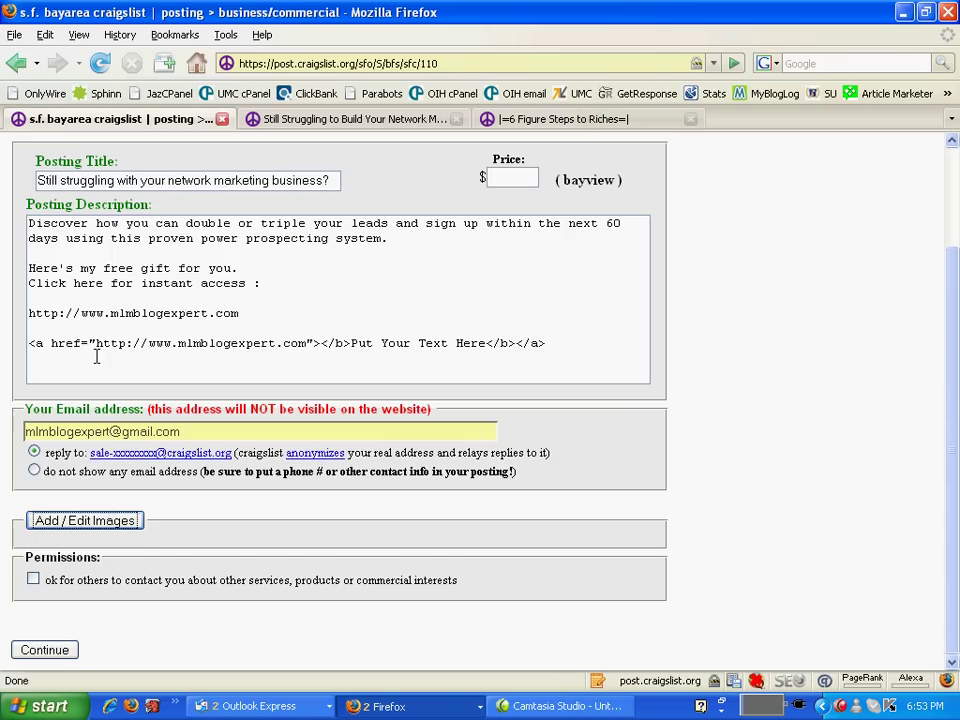
- Continue to the posting preview and review the ad's text, both links and the verification word section
left_click(45, 650)
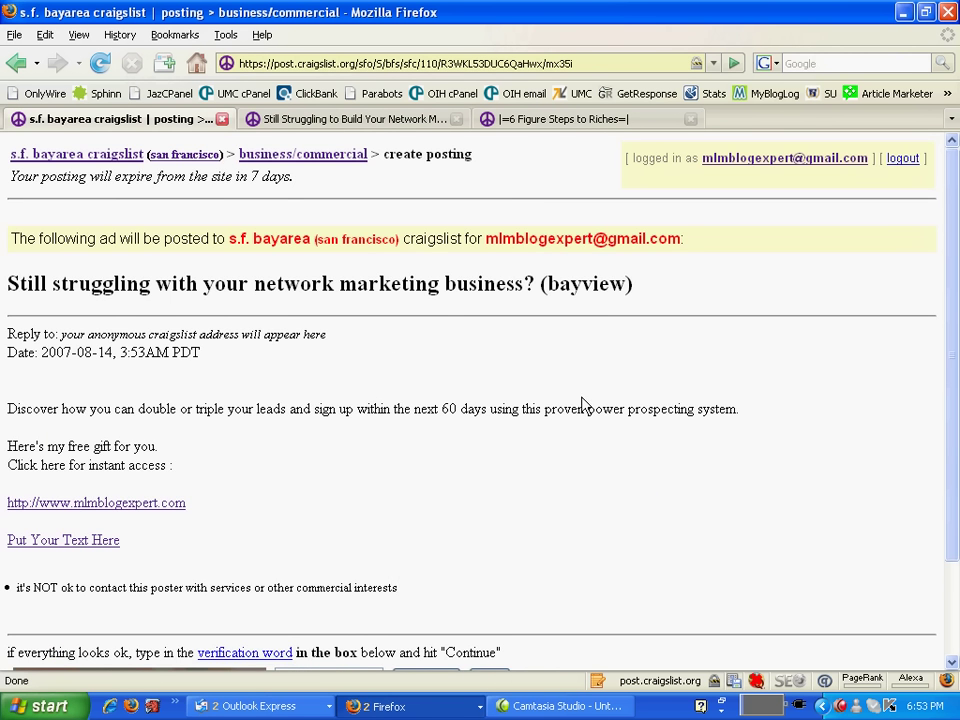
scroll(570, 405, "down", 2)
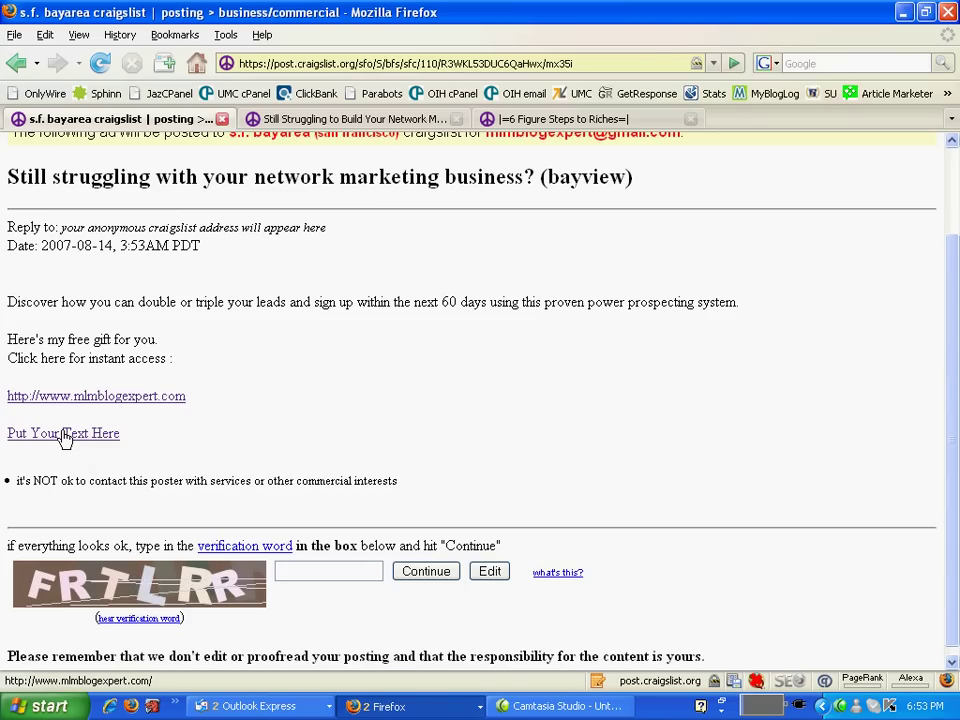
scroll(40, 438, "down", 1)
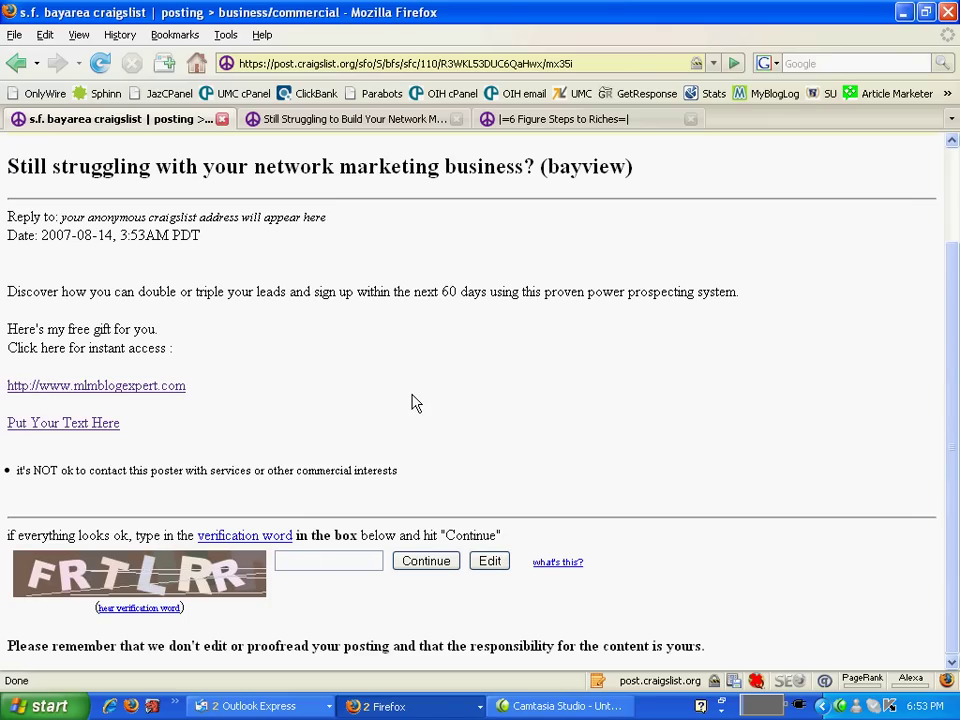
left_click(280, 562)
left_click(412, 572)
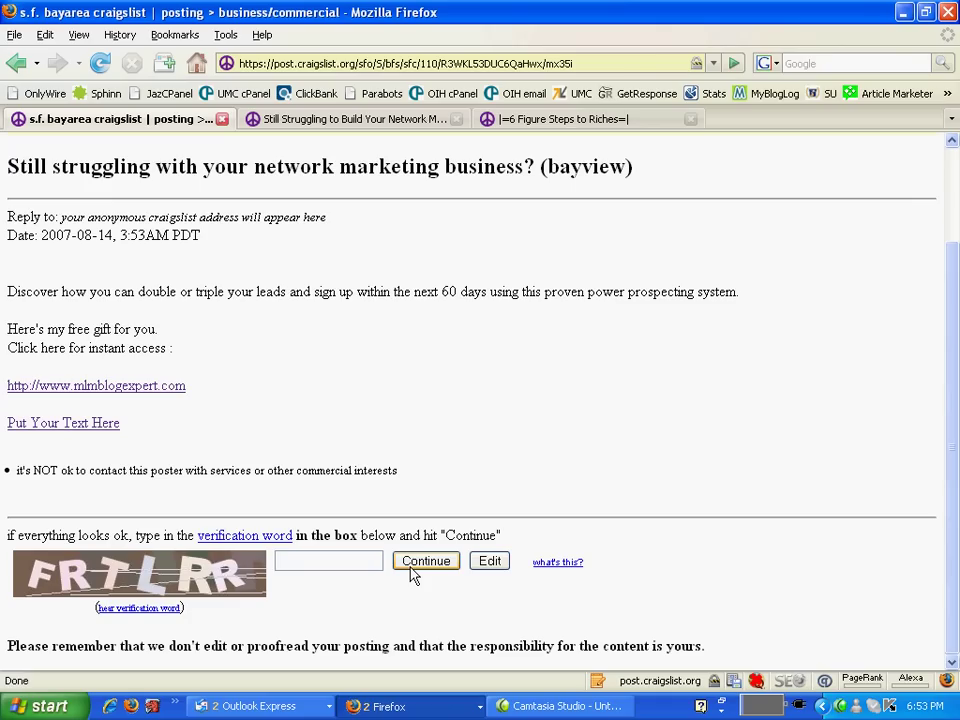